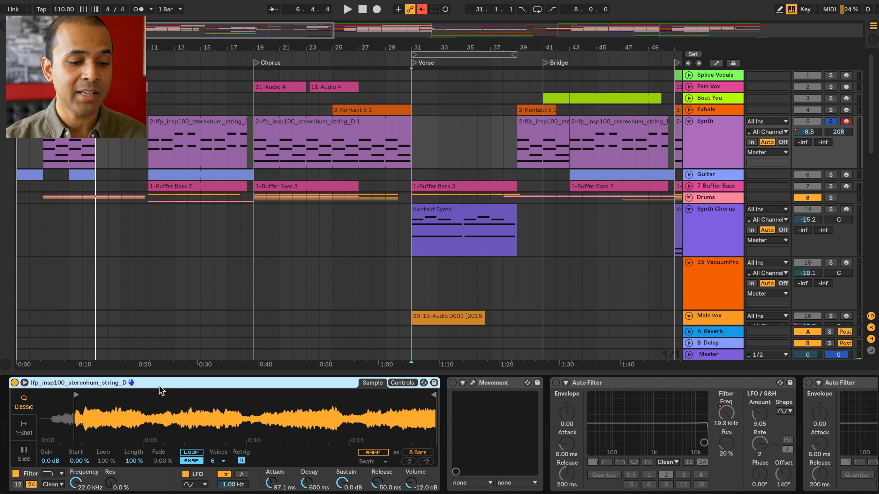
Audition the stereohum string sample on the Synth track and play its part from near the song's start.
click(76, 395)
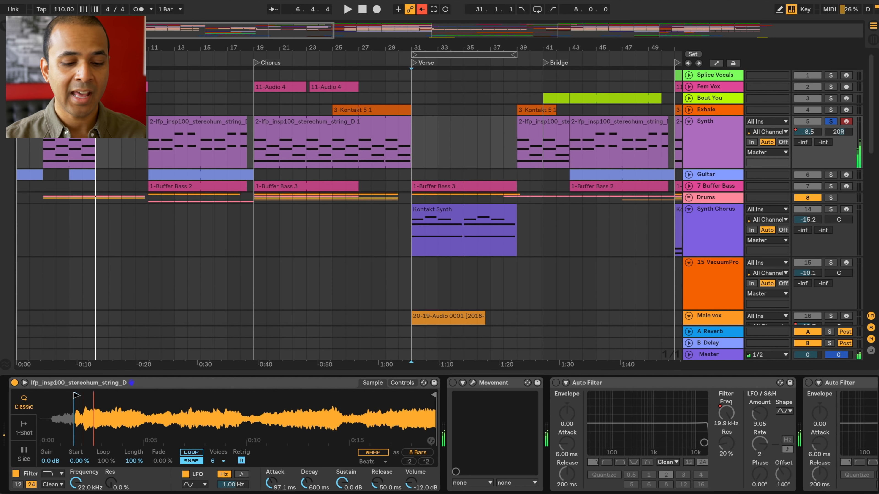
click(42, 58)
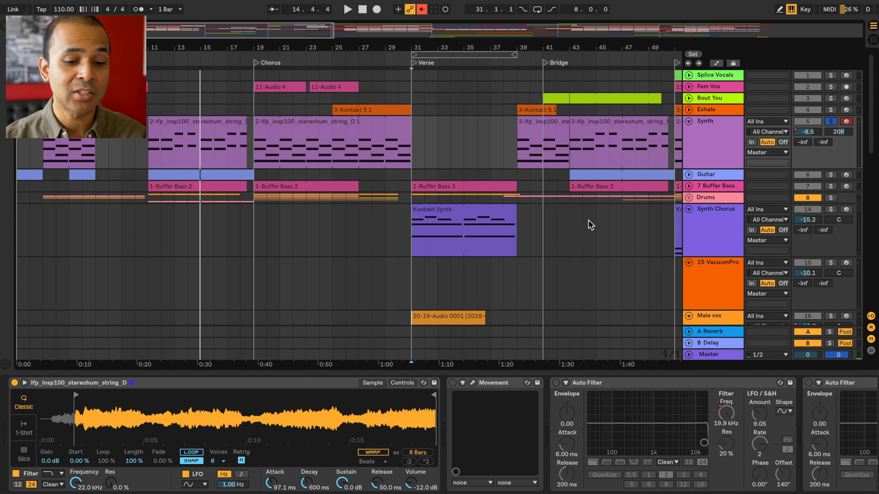
Turn on the Movement effect on the Synth track and play the part with the effect's editor open.
click(452, 382)
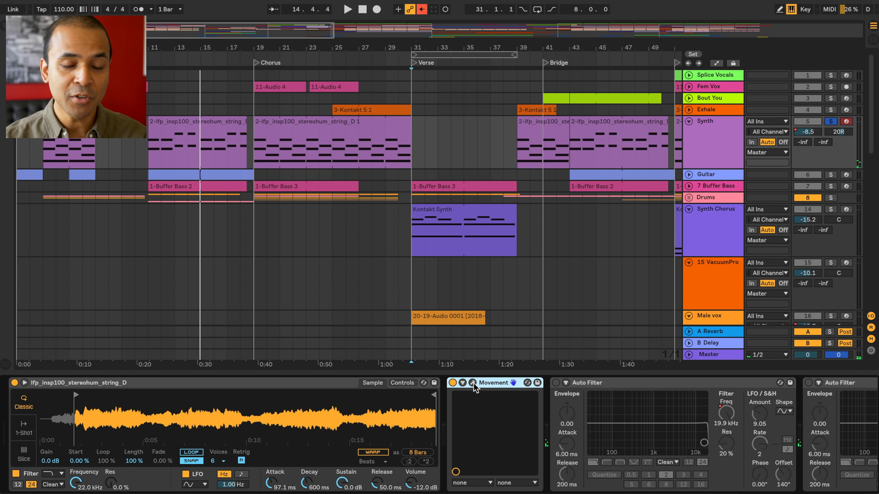
click(473, 383)
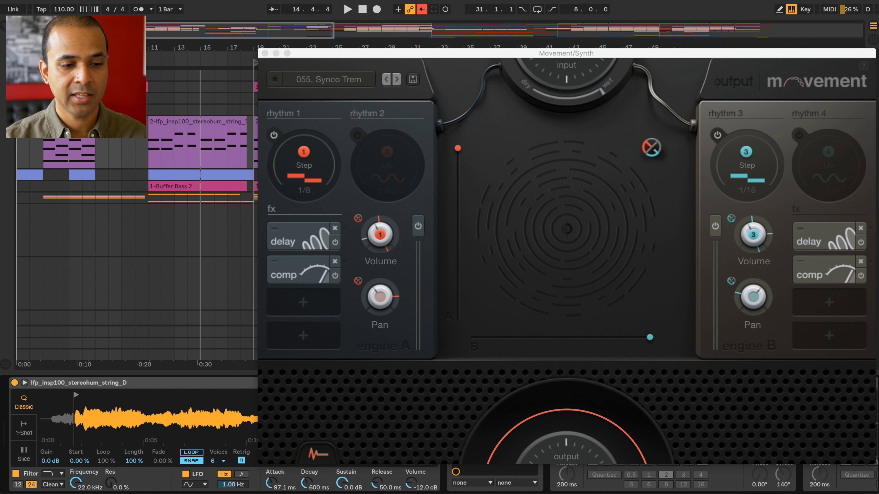
key(space)
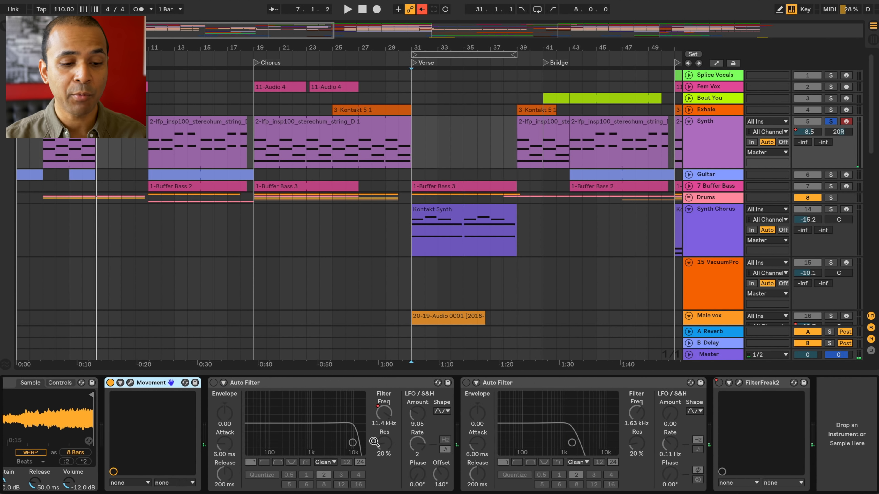
scroll(374, 442, left, 10)
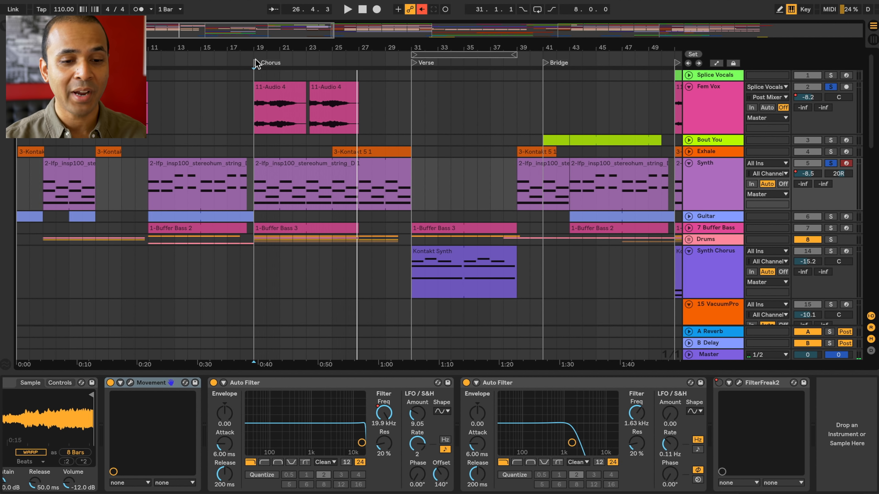
Unfold the Splice Vocals track and select its first clip in the Chorus at bar 51.
scroll(510, 152, right, 2)
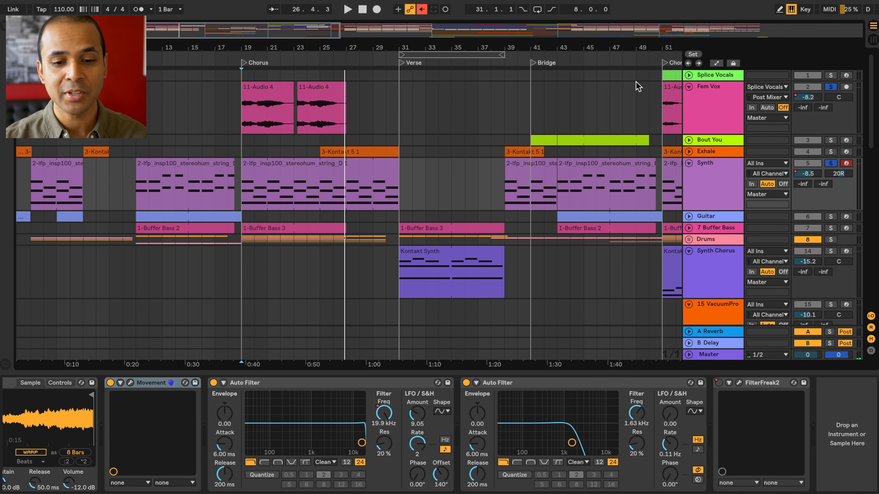
click(689, 75)
scroll(580, 153, right, 10)
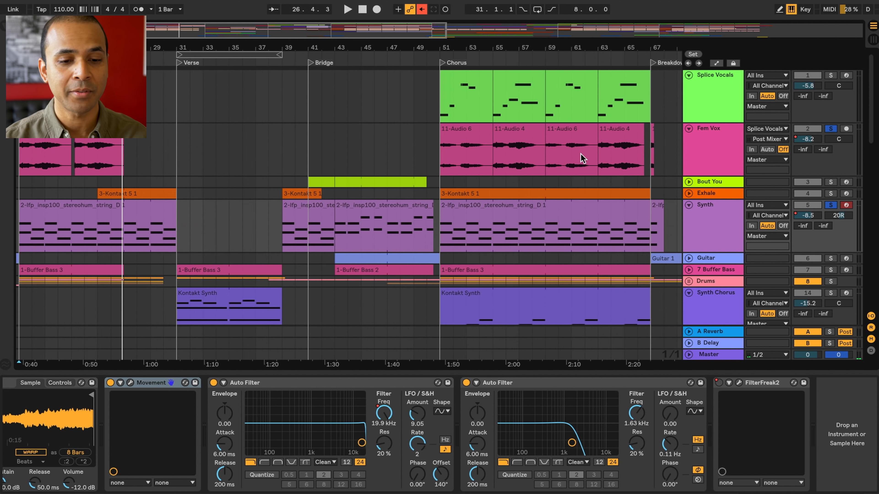
click(447, 81)
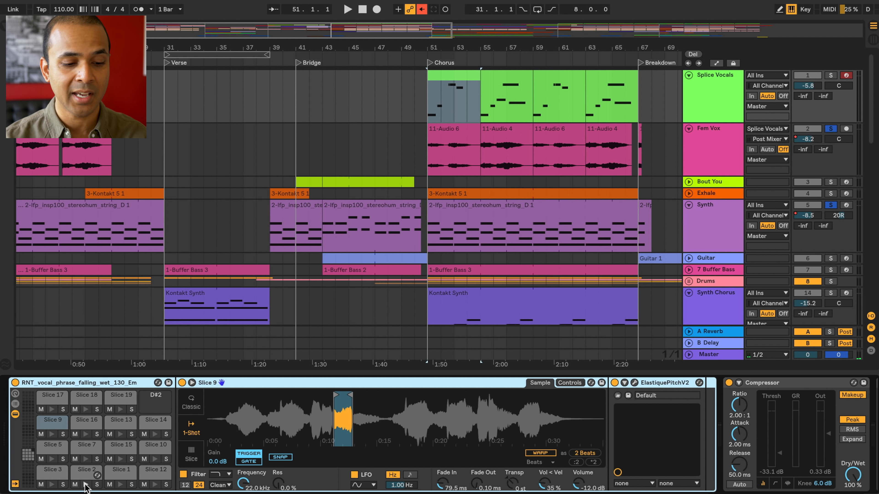
Audition the individual vocal slices in the Splice Vocals track's drum rack.
click(120, 459)
click(120, 459)
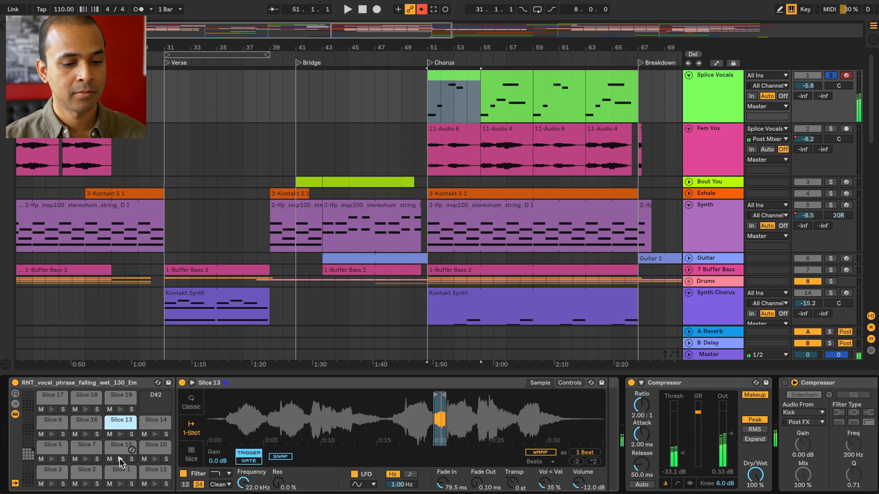
key(h)
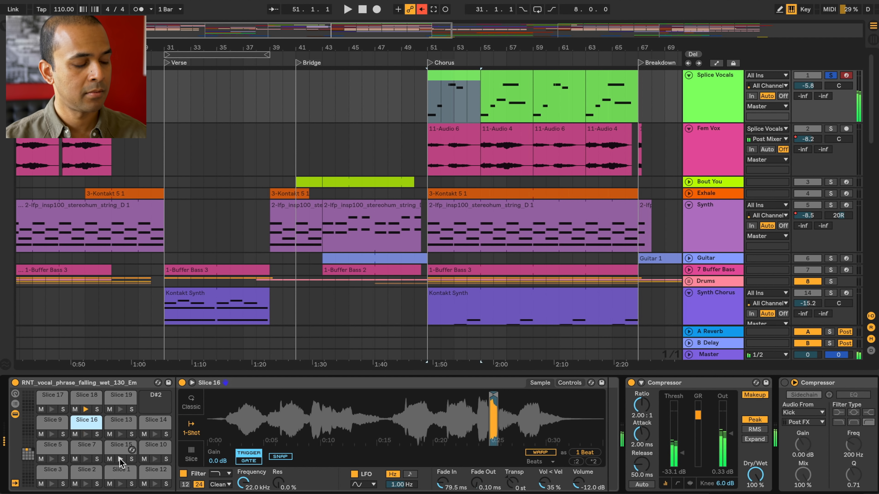
key(o)
key(y)
key(l)
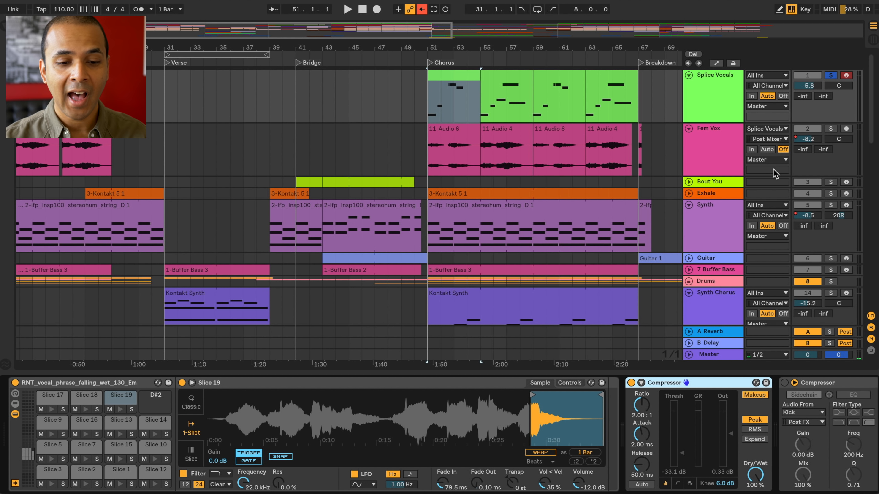
Show the device chains of the Fem Vox and Synth tracks, and play the song from the Chorus at bar 51.
click(724, 166)
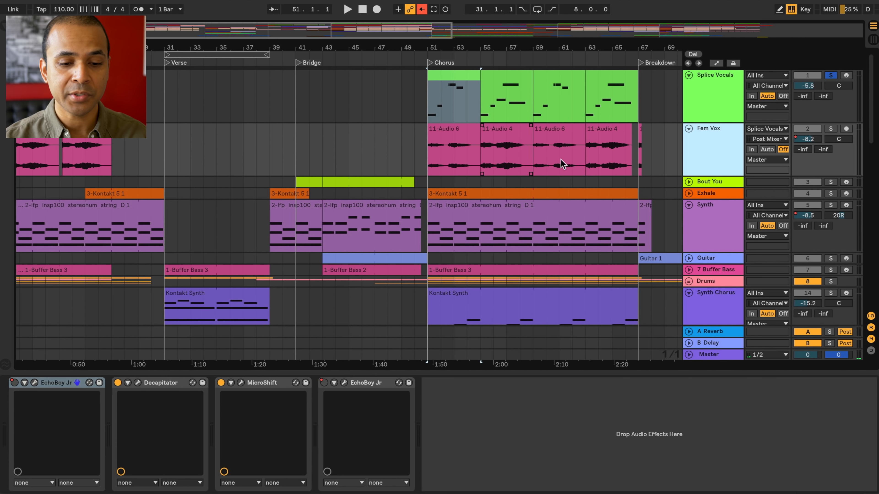
click(734, 221)
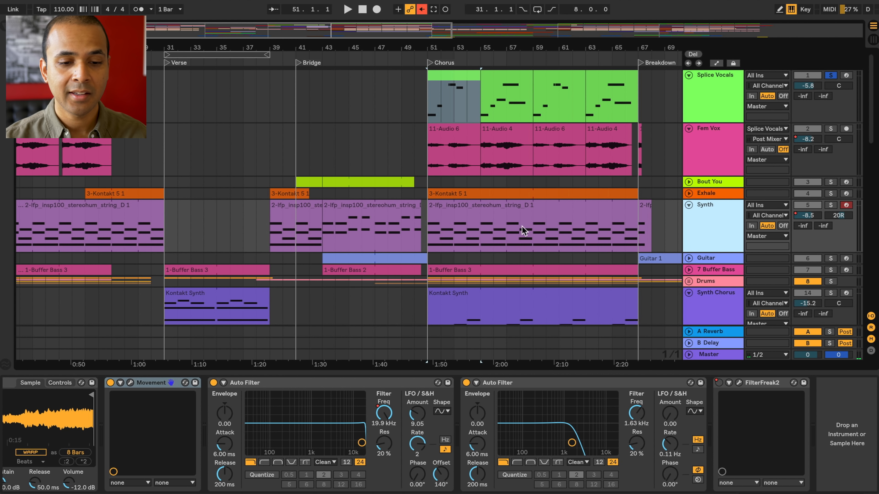
click(430, 62)
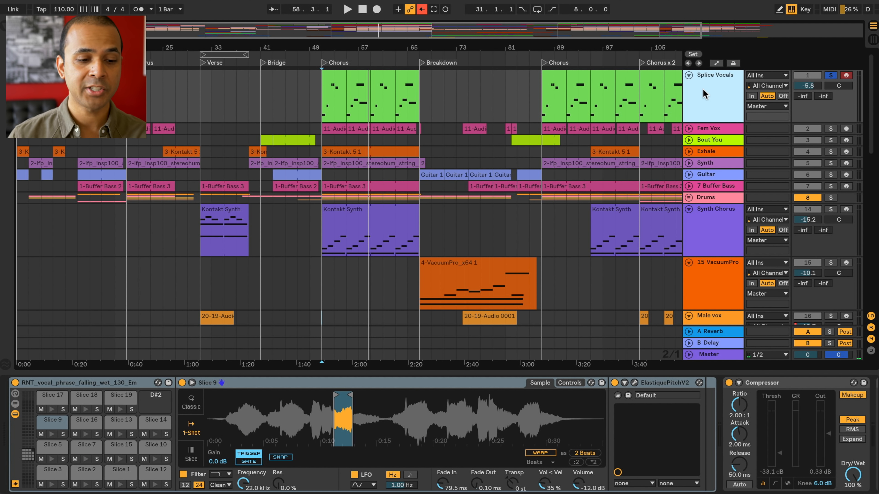
Show the Male vox track's sliced sample and effects, and listen to its part in the Verse.
click(711, 314)
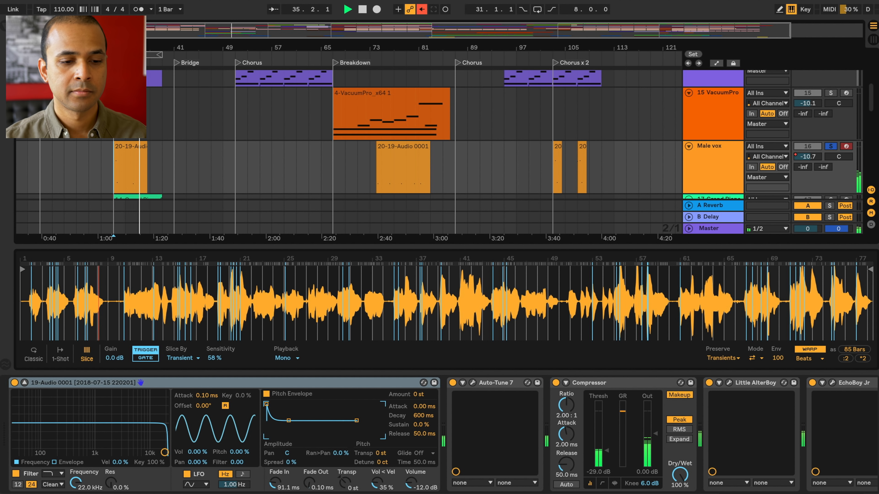
key(space)
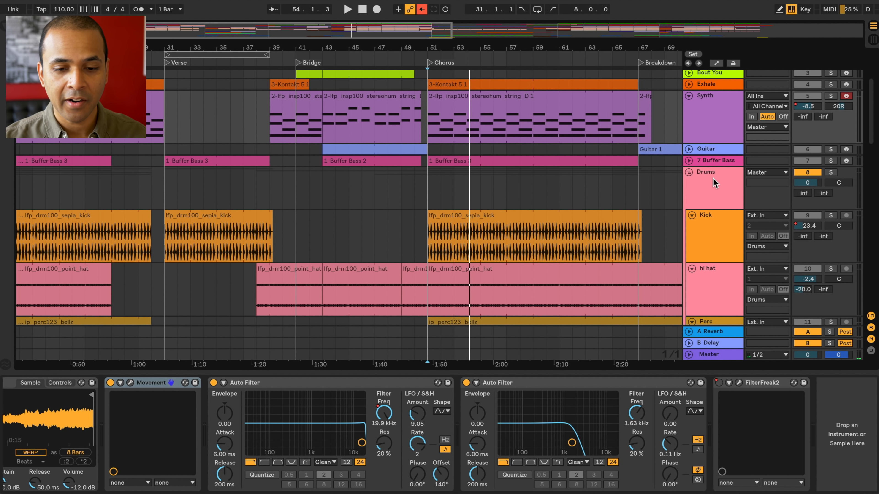
Show the Kick track's Drum Buss in the Drums group and play from the Chorus at bar 51.
scroll(711, 182, down, 5)
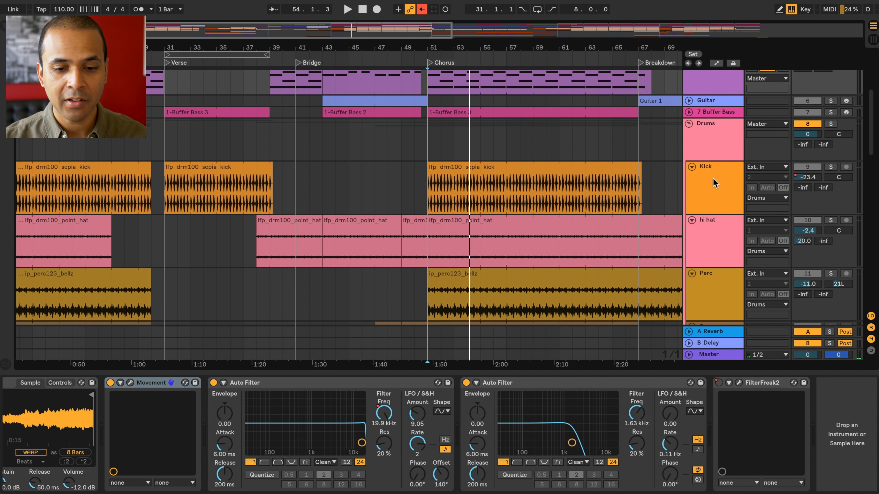
click(504, 119)
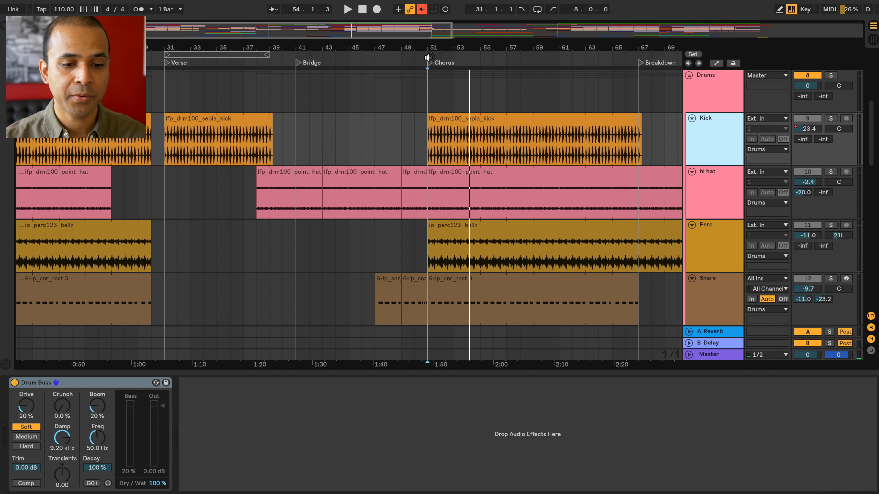
click(429, 63)
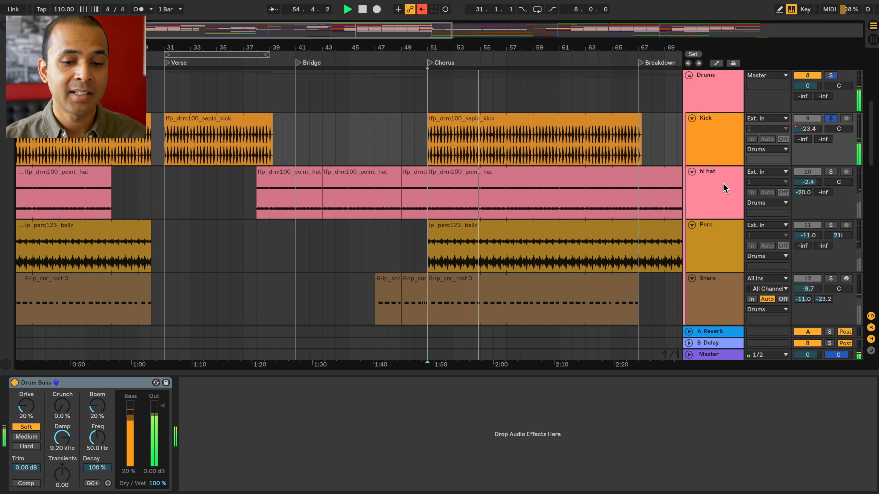
Solo the hi hat track along with the kick, and inspect its Auto Filter and Decapitator devices.
click(830, 172)
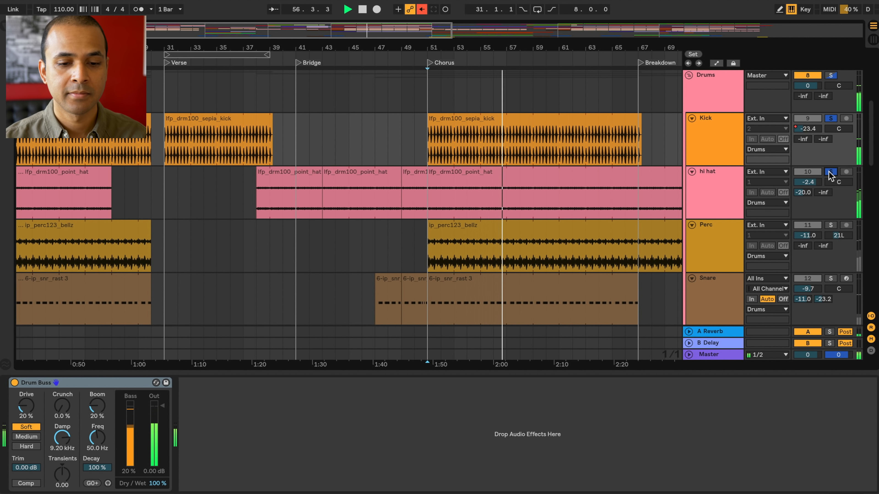
click(724, 183)
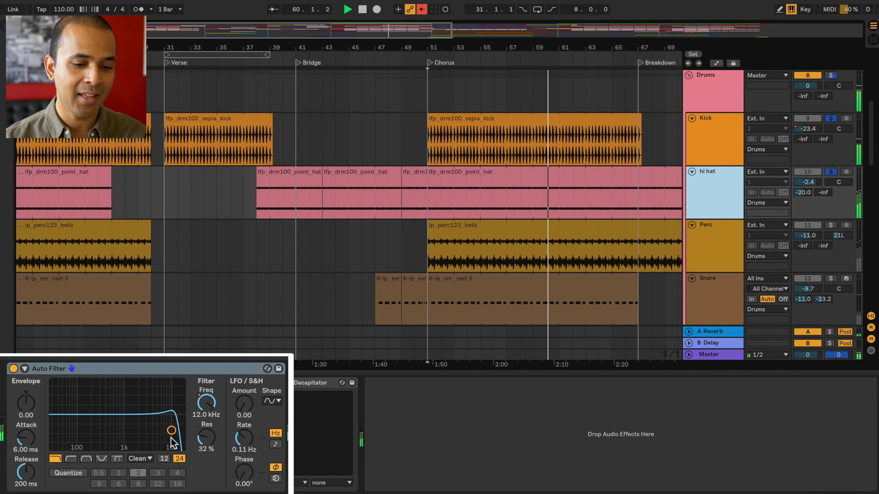
click(287, 382)
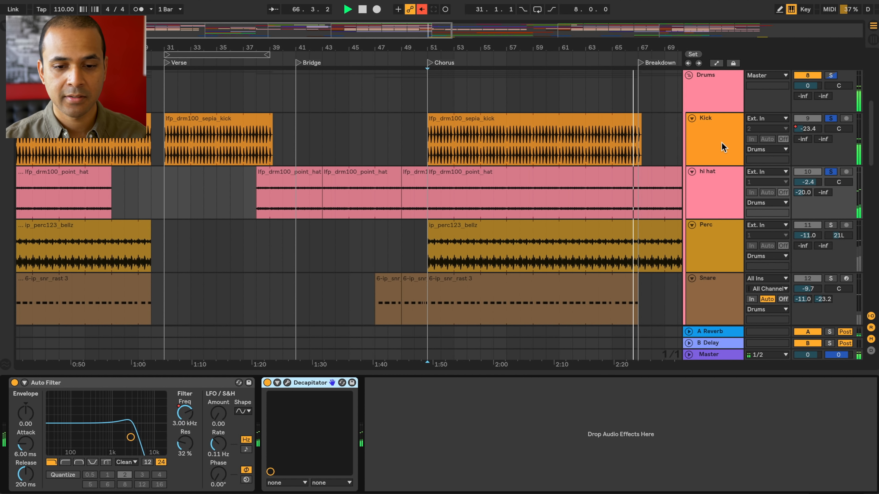
Add the Perc track to the soloed drums and play from the Chorus at bar 51.
click(724, 152)
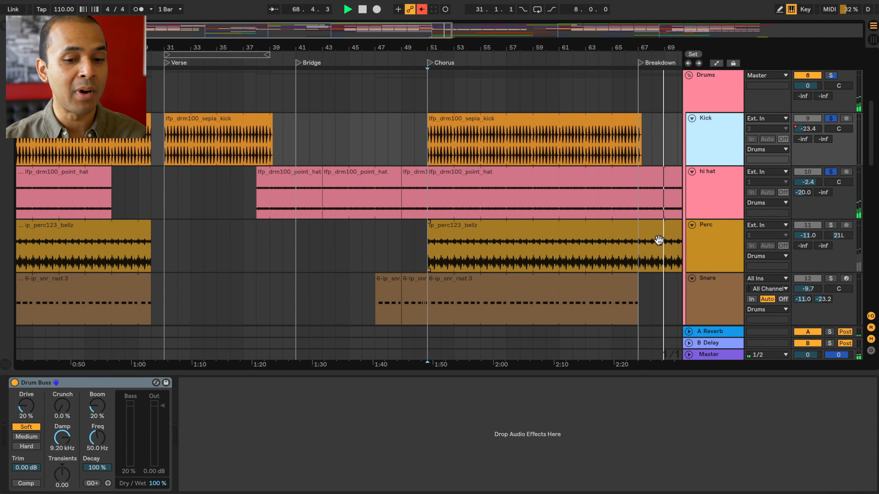
click(823, 224)
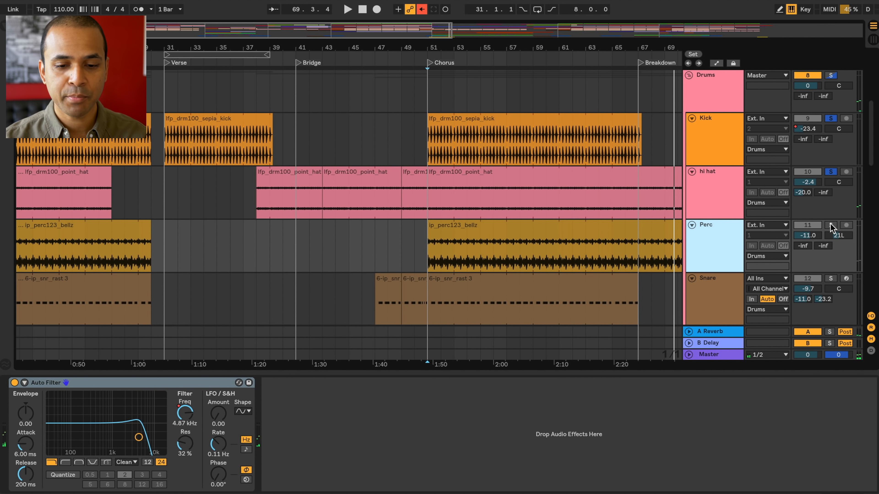
click(830, 225)
click(432, 64)
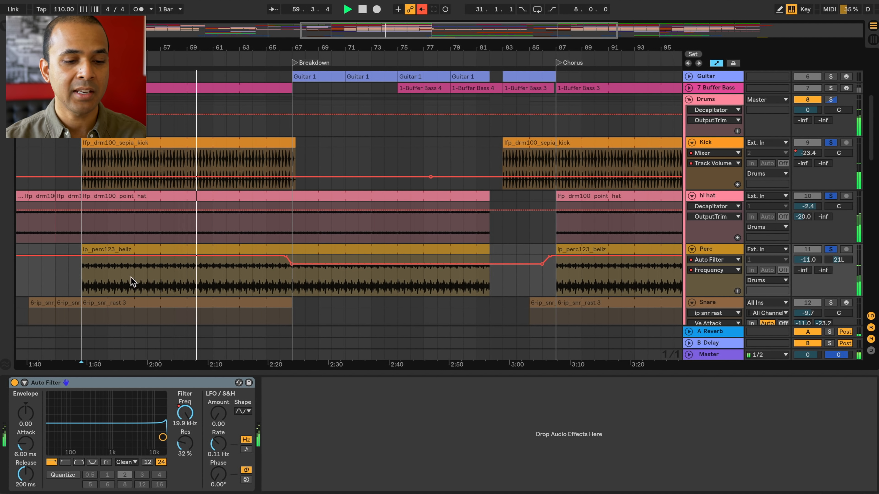
Listen to the Perc filter automation from the Breakdown, and add the Snare track to the solo.
click(294, 63)
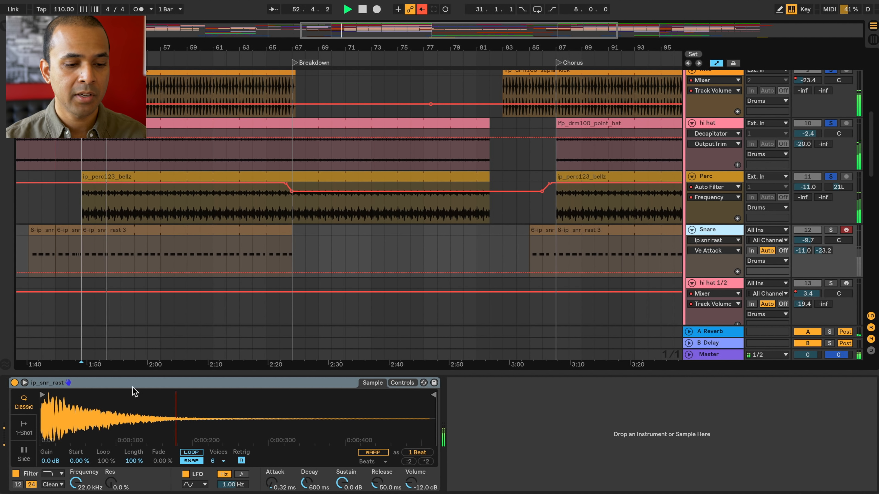
click(830, 231)
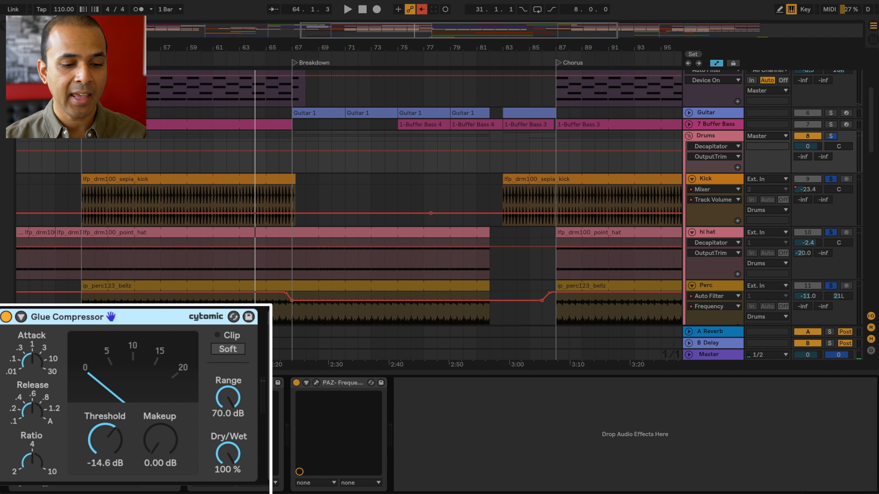
Inspect the Decapitator on the Drums group in its editor, moved fully into view, and hide the plug-in window.
click(217, 383)
click(215, 383)
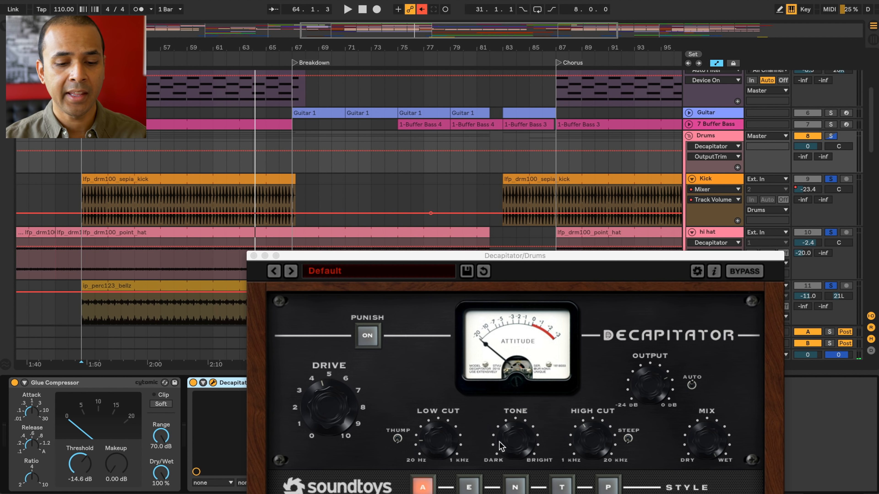
drag(363, 259, 363, 139)
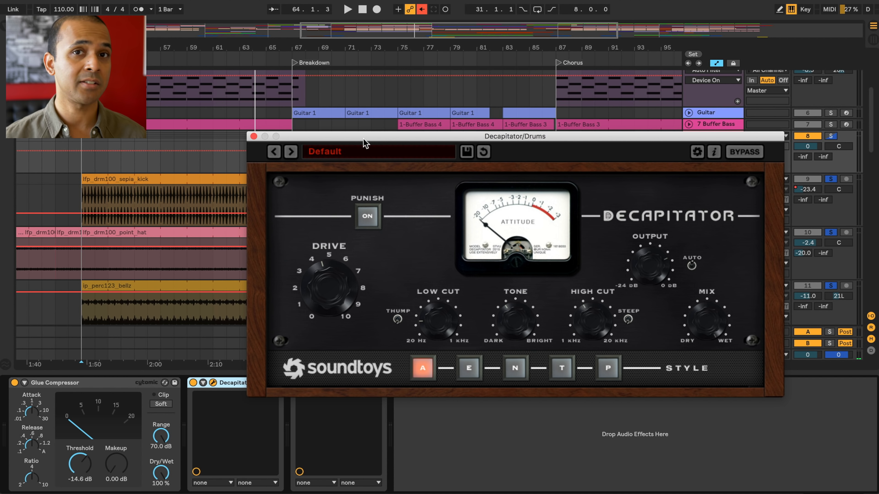
key(super+alt+p)
Fold the Drums group and play the arrangement from the Chorus at bar 51.
click(689, 136)
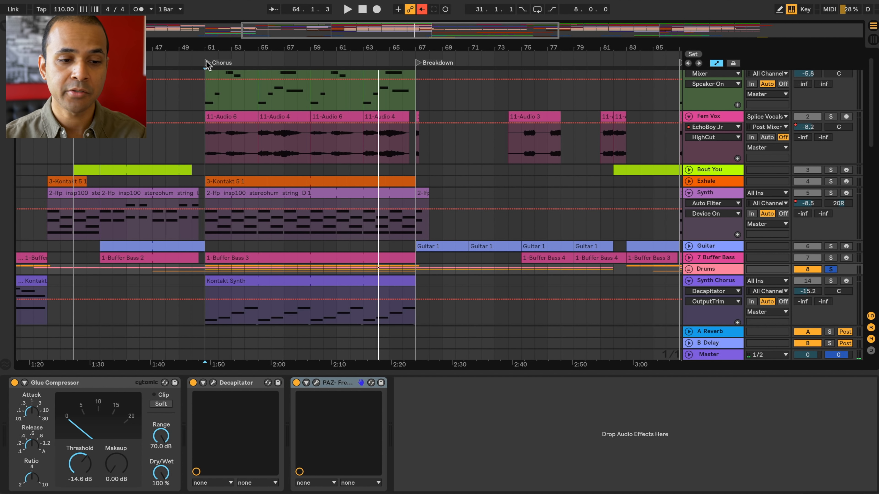
click(206, 63)
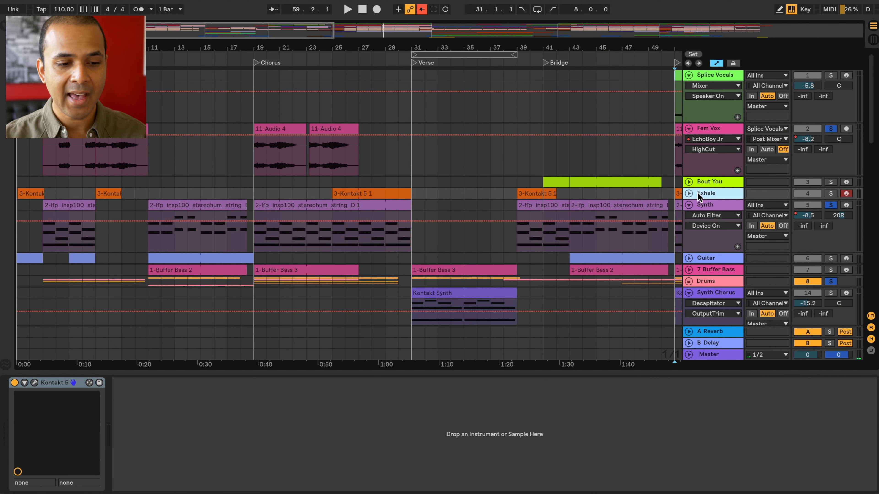
Unfold and solo the Exhale track, with its Kontakt 5 editor open and moved clear of the mixer controls.
click(689, 193)
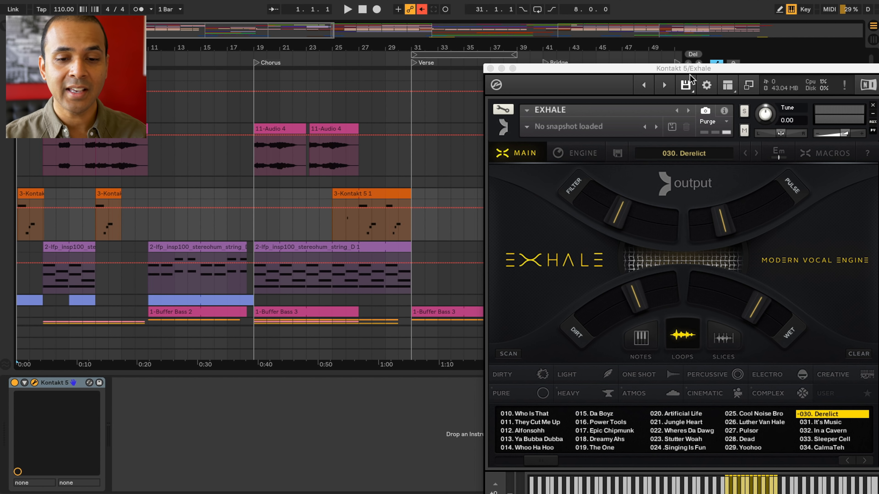
drag(689, 74, 527, 25)
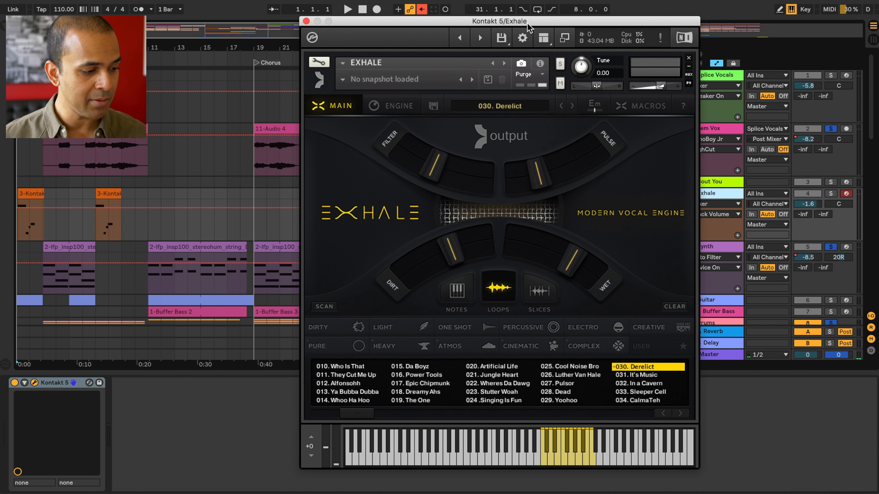
click(830, 194)
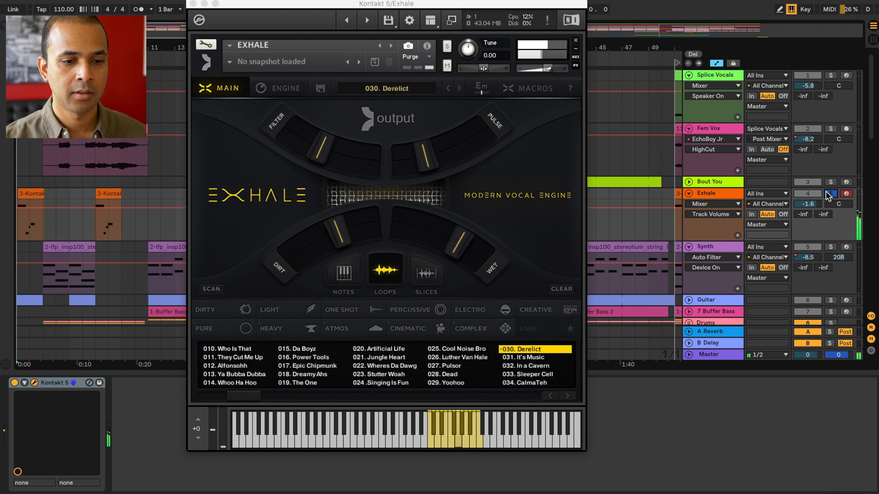
Close the Exhale track's Kontakt 5 editor and stop playback after listening to the soloed part.
click(193, 4)
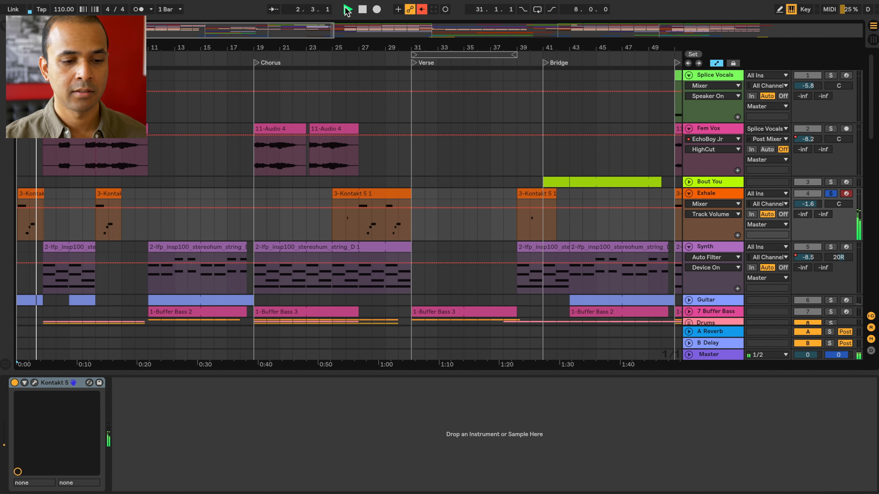
click(363, 9)
Unfold the Guitar track and show its CLF_80_Guitar_Plucked_Am drum rack with the Slice 1 sample selected.
scroll(688, 239, down, 3)
click(689, 239)
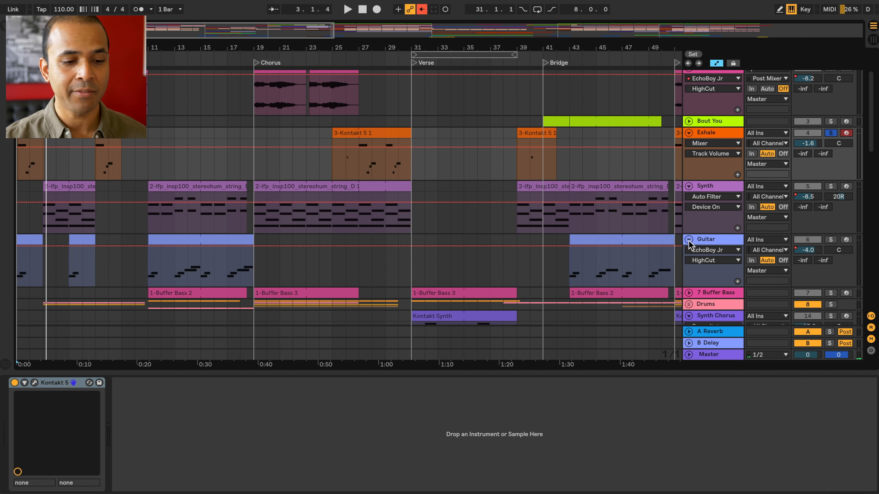
click(702, 239)
click(312, 384)
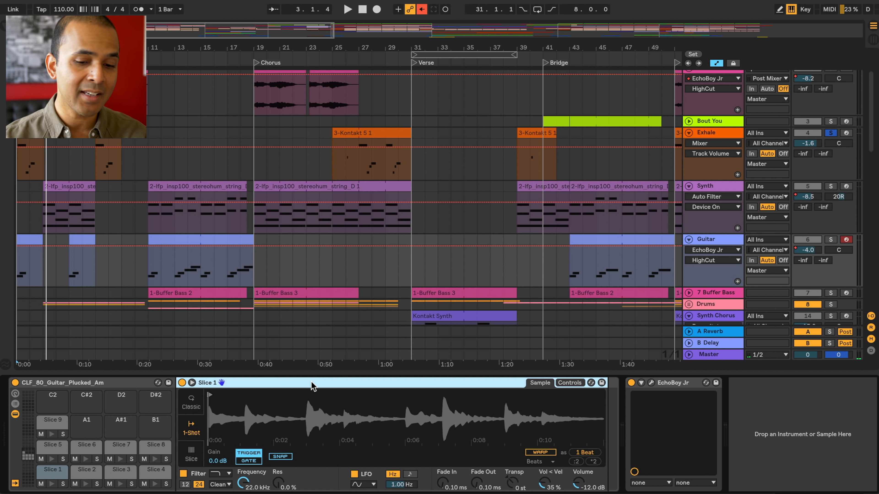
Inspect the EchoBoy Jr settings on the Guitar track, moving the plug-in window fully into view, and close it.
click(652, 383)
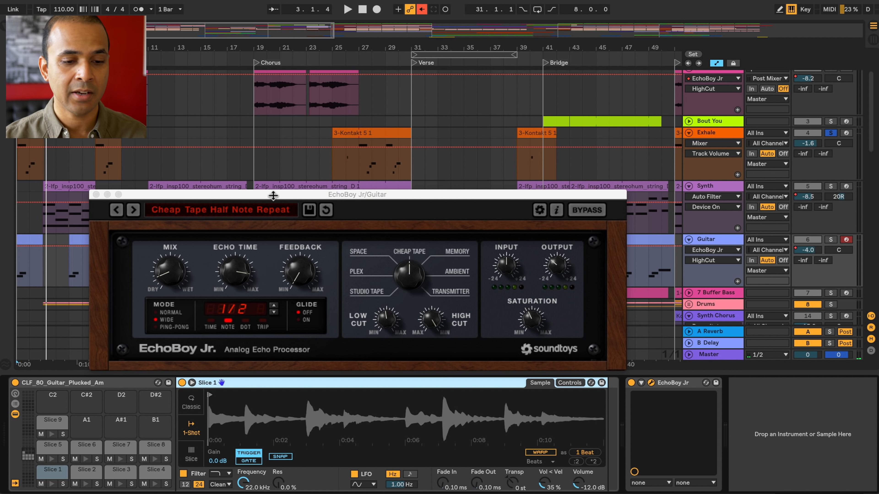
drag(273, 195, 343, 185)
click(166, 185)
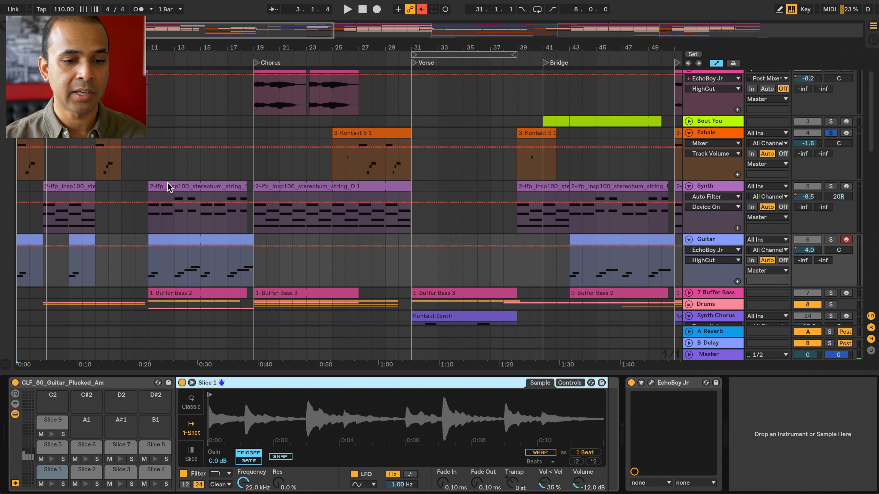
Play the intro from bar 3, unfold the Drums group, and examine the Perc track's filter frequency automation.
click(364, 9)
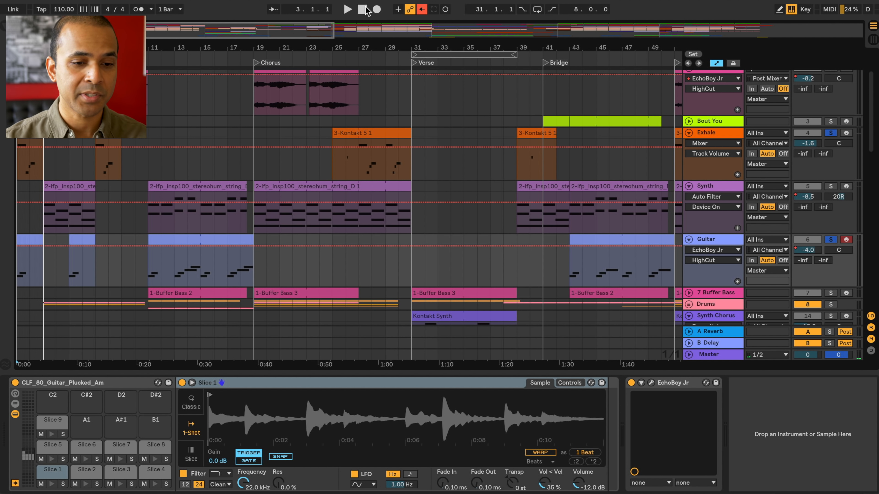
click(346, 9)
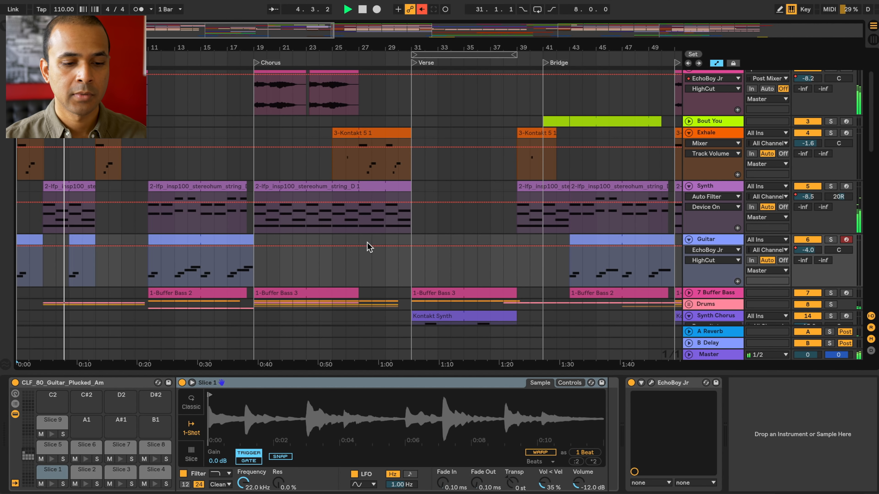
scroll(370, 246, down, 5)
click(688, 207)
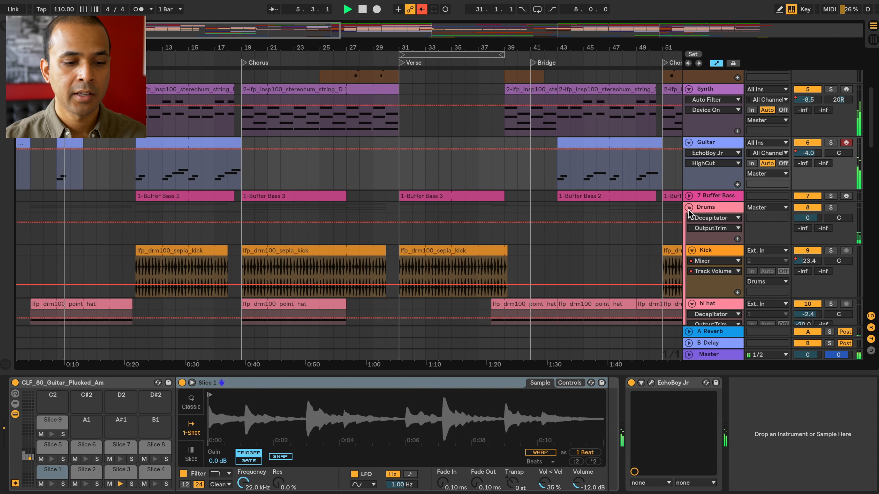
scroll(380, 242, down, 5)
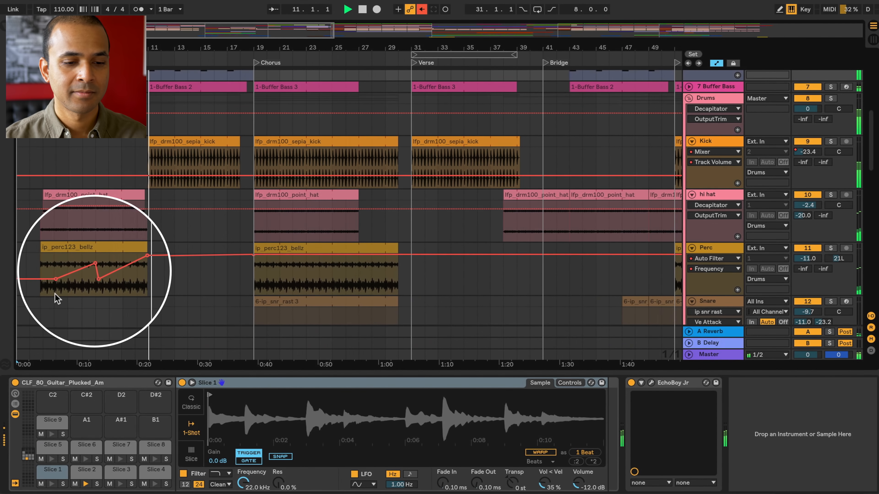
Unfold the Buffer Bass track, show its instrument and effects, and play it soloed.
scroll(198, 243, up, 5)
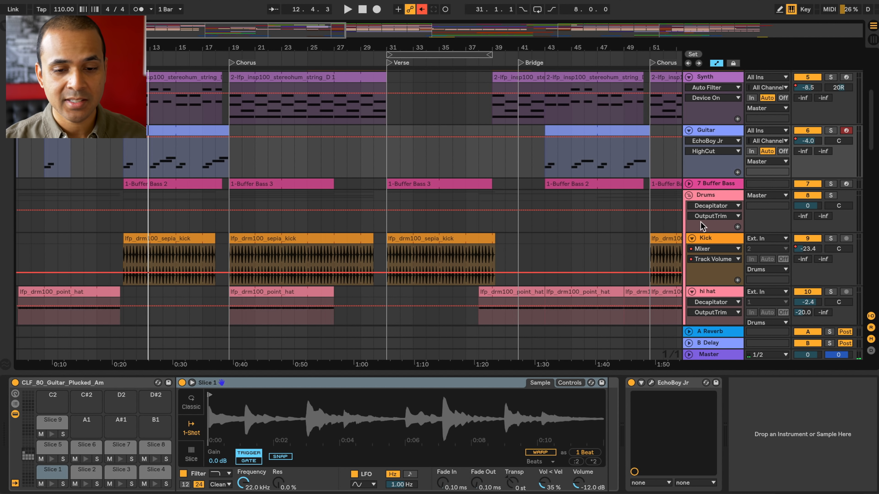
click(689, 183)
click(712, 187)
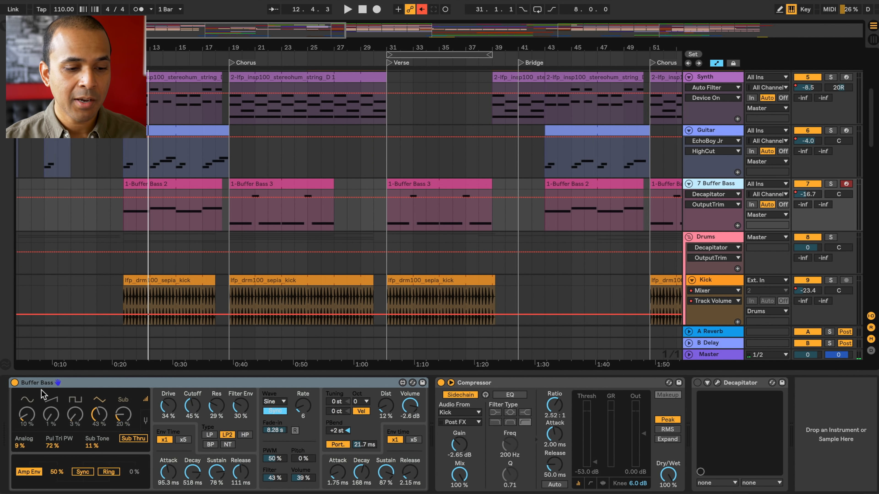
click(97, 384)
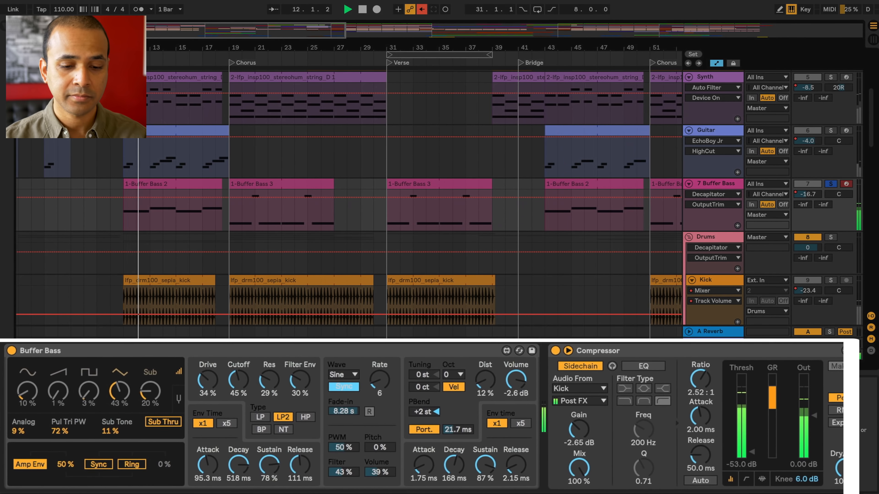
Compare the bass during playback with its Kick-sidechained Compressor active, switched off and switched back on.
click(635, 357)
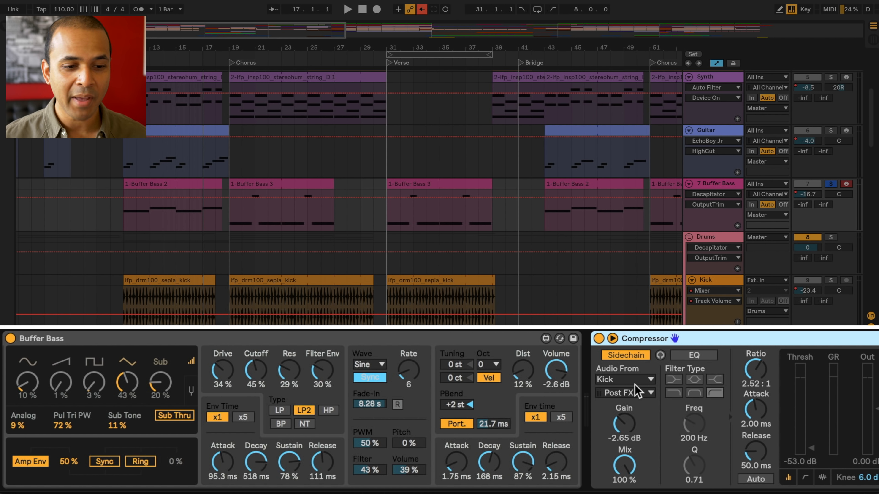
mouse_move(193, 196)
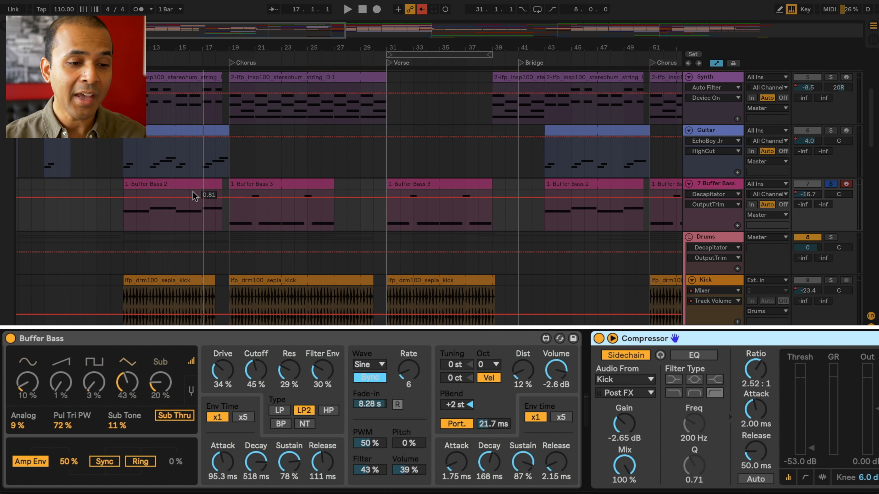
key(space)
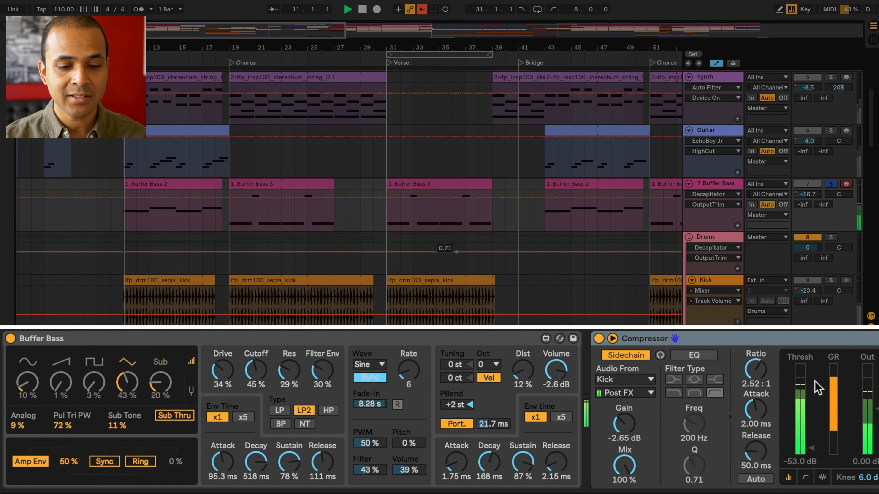
click(599, 339)
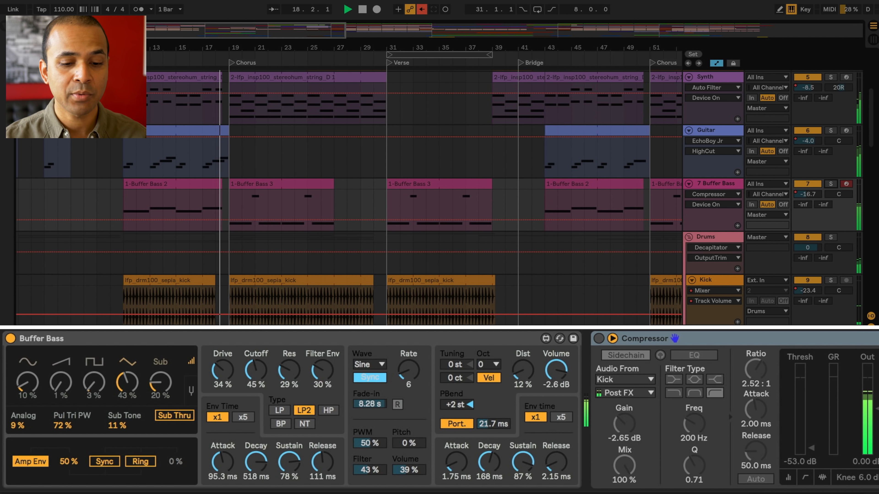
click(598, 339)
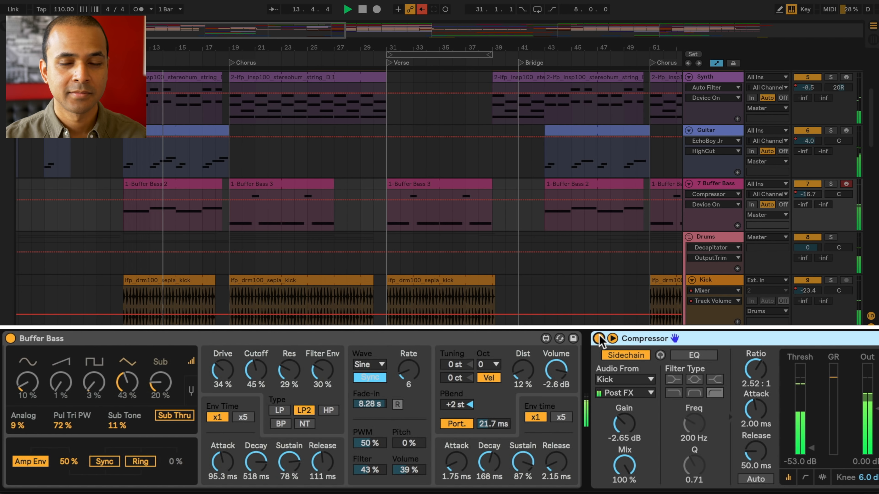
Fold and unfold the Compressor's sidechain section and review its audio source and tap point choices, keeping Kick and Post FX.
click(612, 339)
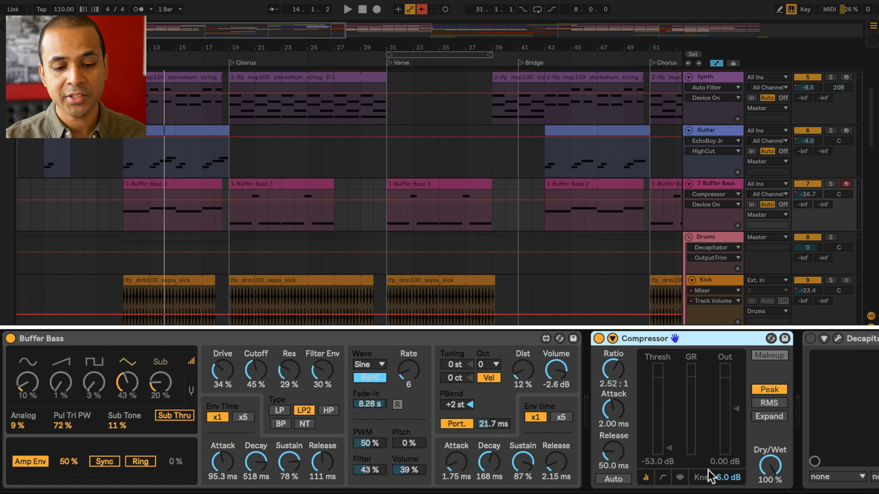
click(612, 339)
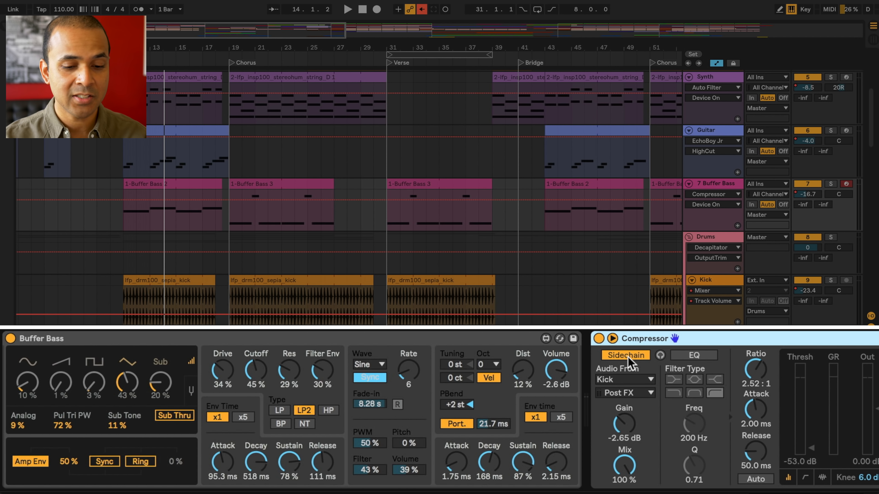
click(637, 381)
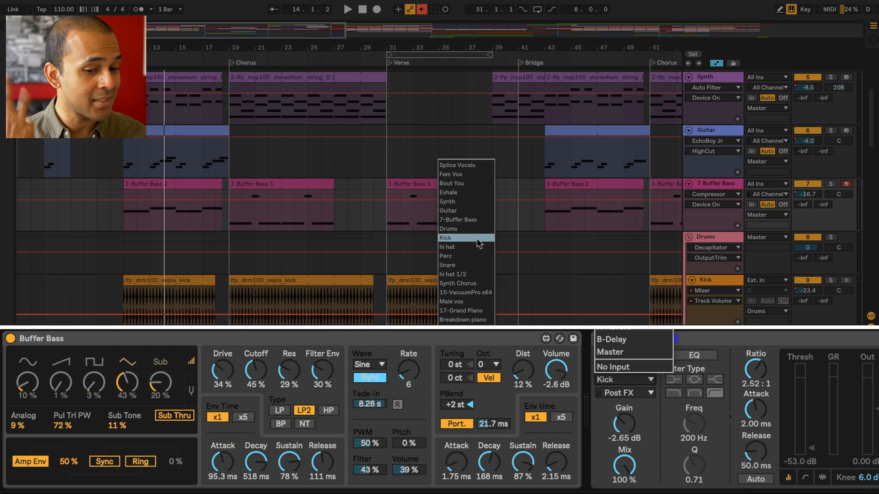
click(617, 391)
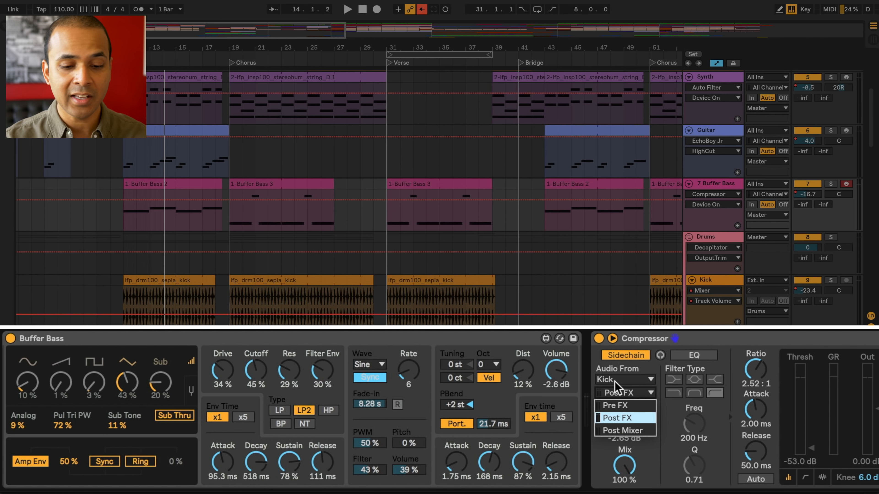
click(623, 382)
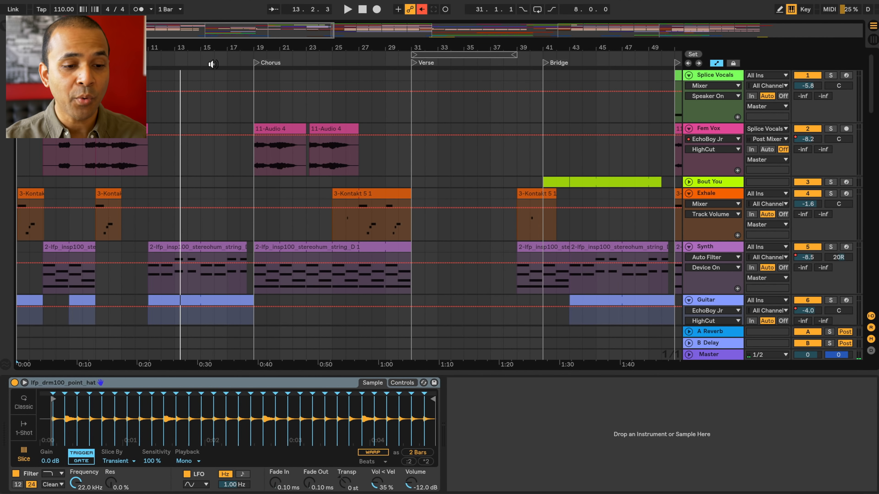
Play from the Chorus at bar 19, fold the Splice Vocals track, and shrink the device area to enlarge the arrangement.
click(256, 62)
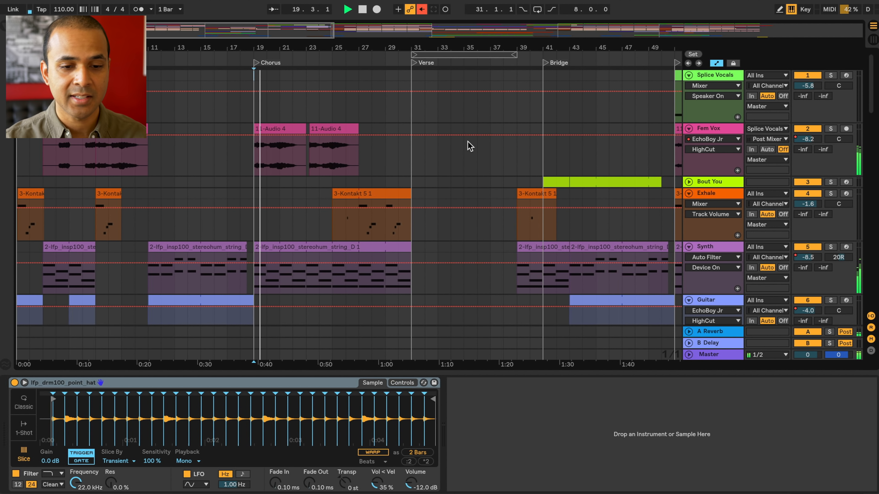
click(690, 76)
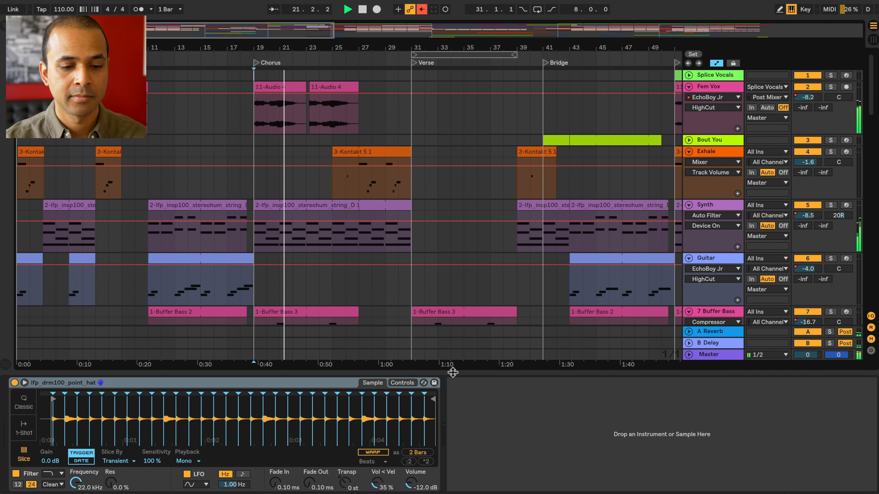
drag(451, 373, 435, 462)
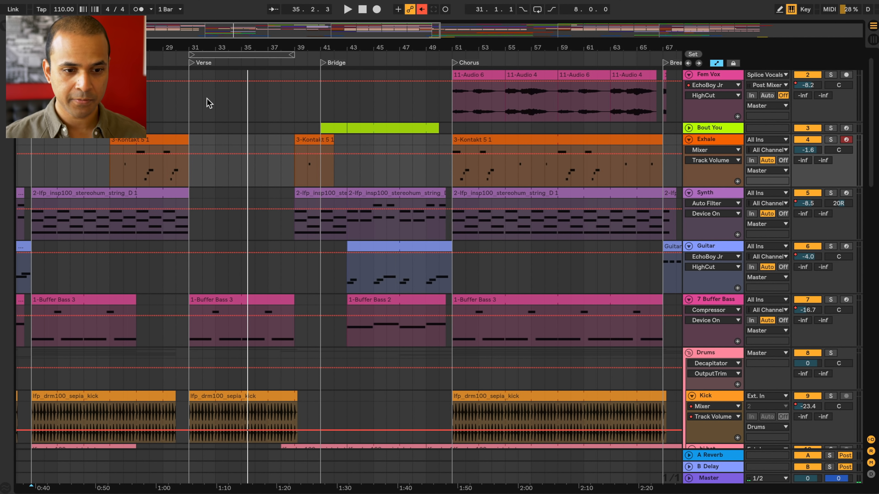
Show the Synth Chorus track's device chain and open its Kontakt 5 editor with the Telephaser Lead instrument.
scroll(210, 103, down, 10)
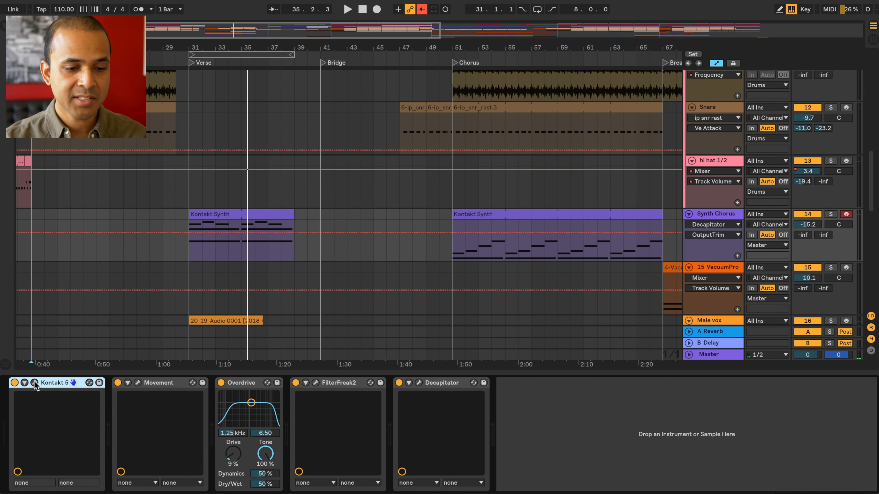
click(34, 383)
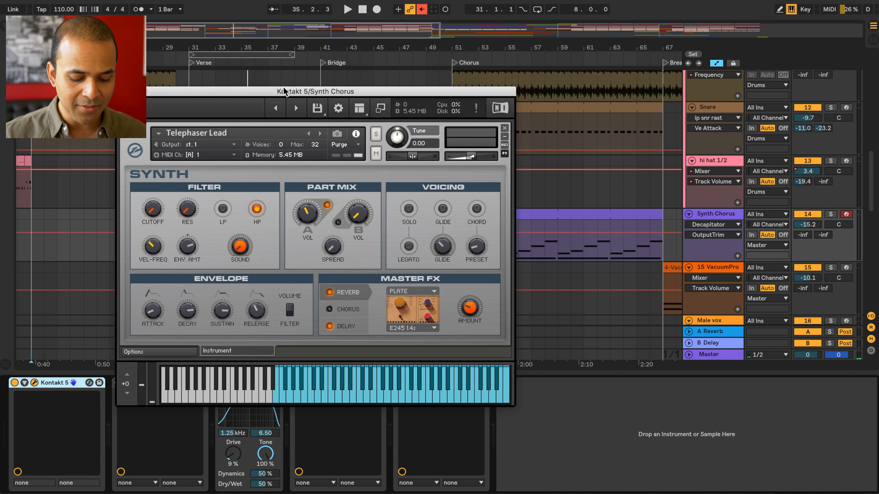
Select the Male vox track, look along its effects chain, and open the Little AlterBoy editor.
scroll(241, 210, down, 5)
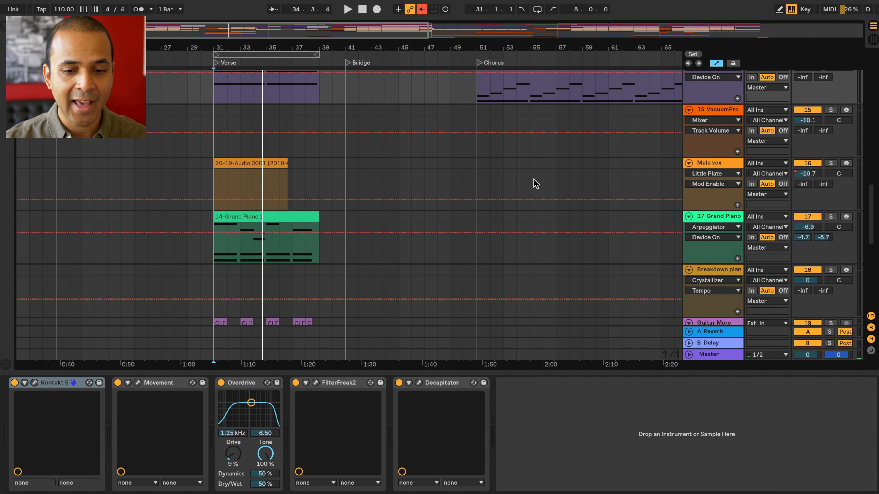
click(721, 163)
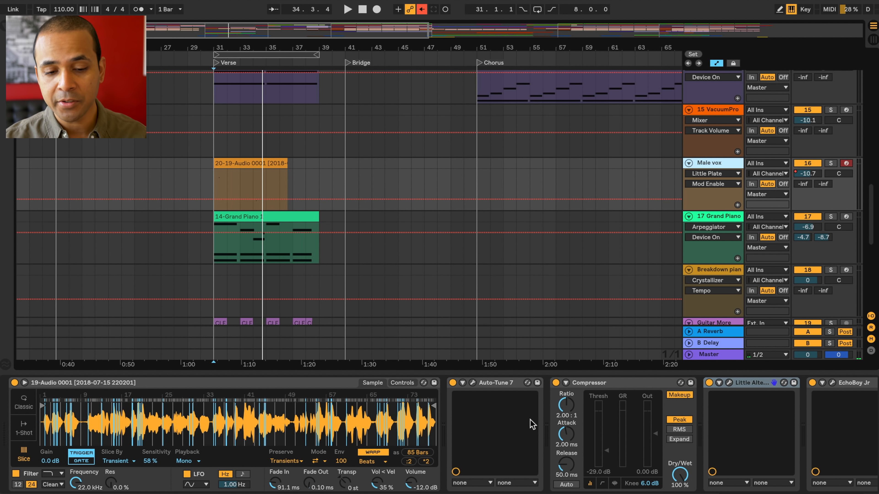
scroll(509, 429, right, 5)
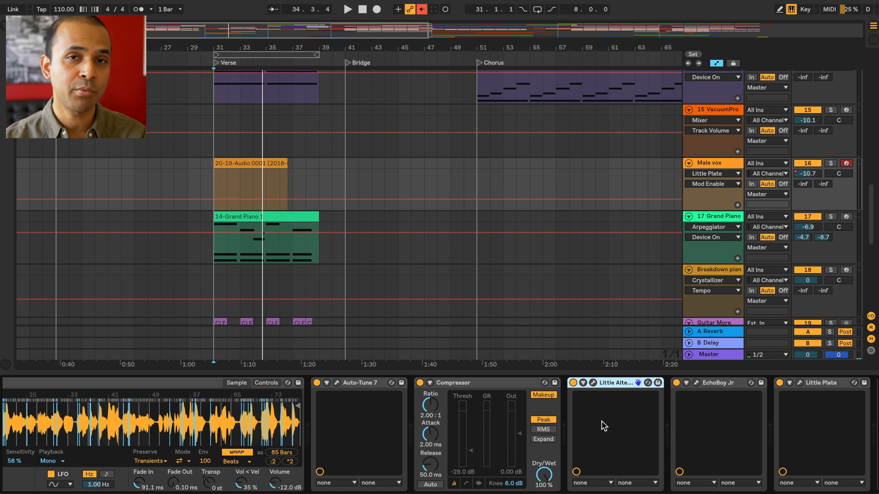
click(593, 384)
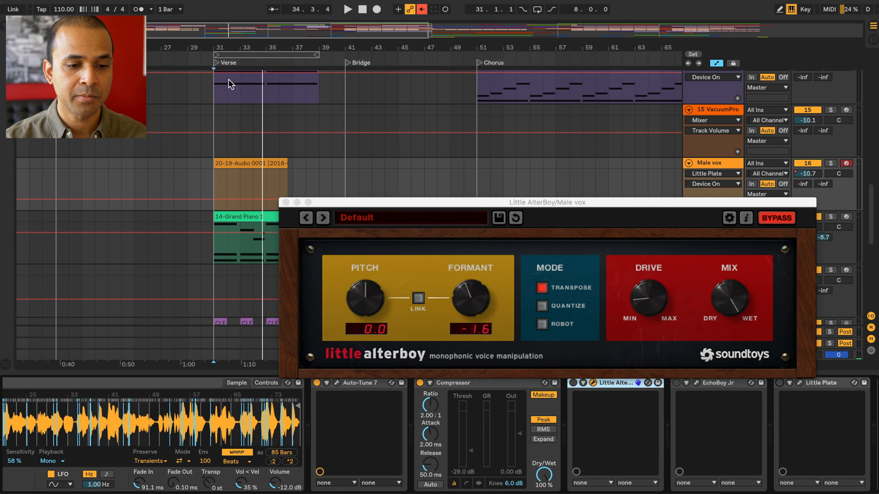
Play the soloed Male vox from the Verse at bar 31, switching on Little AlterBoy and EchoBoy Jr one after the other.
click(213, 62)
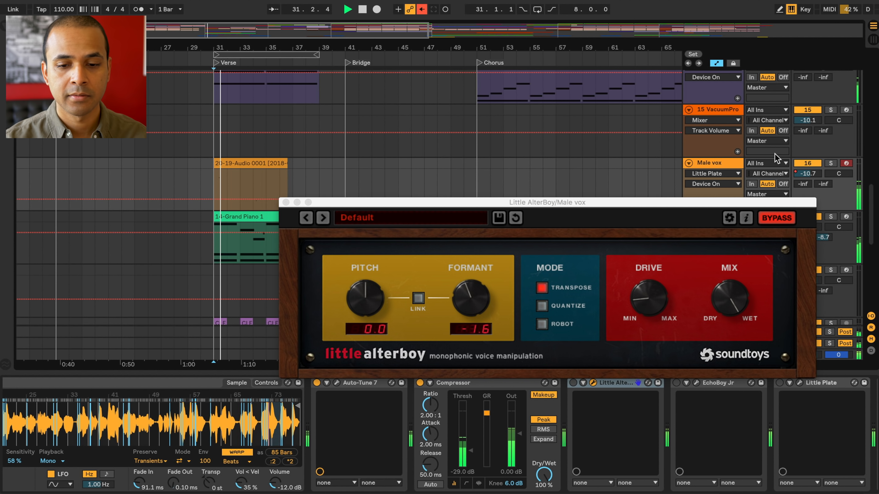
click(830, 163)
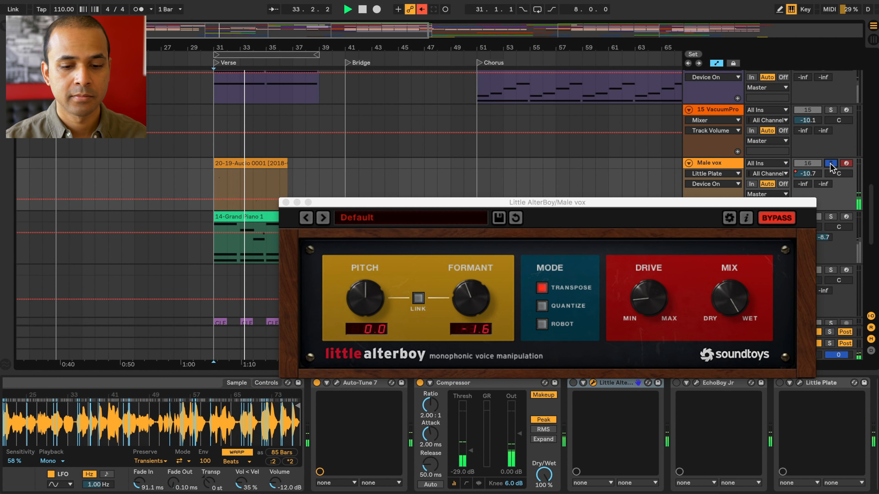
click(573, 383)
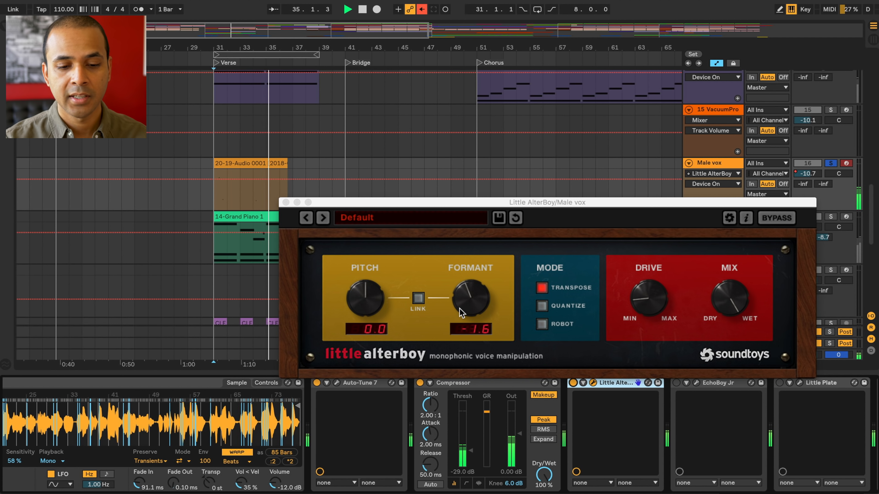
click(216, 64)
click(676, 383)
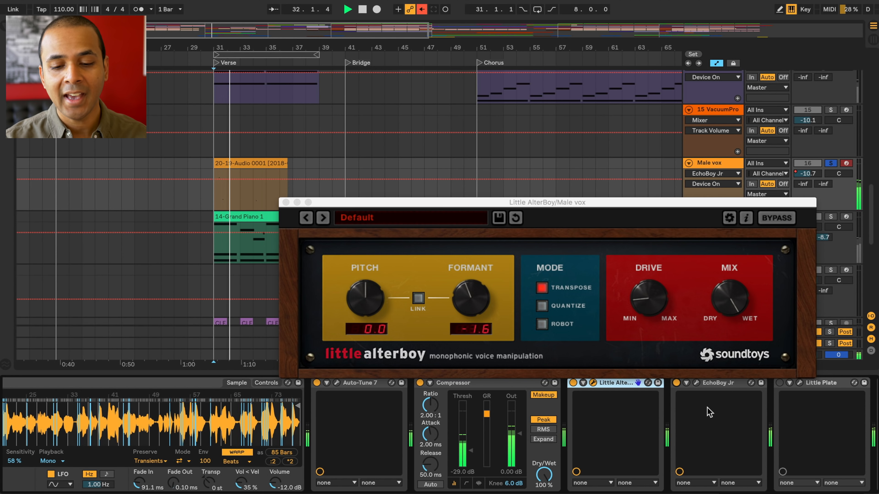
Switch on Little Plate on the Male vox track, check its Two Second Warmup preset, and close both open plug-in editors.
click(779, 383)
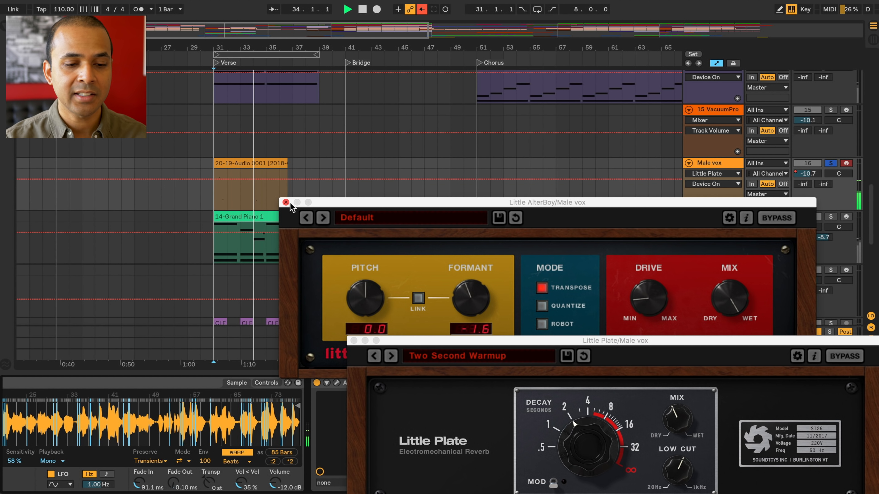
click(286, 202)
drag(580, 342, 441, 269)
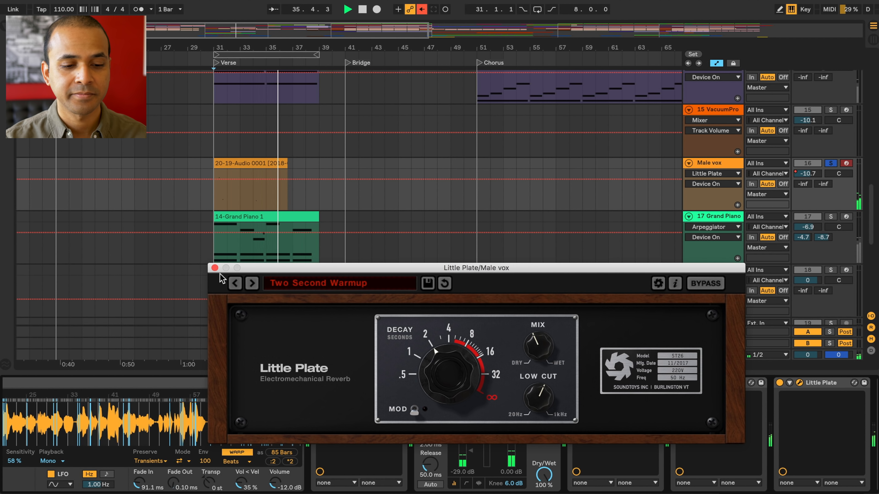
click(215, 267)
Show the Grand Piano track's device chain, solo the track, and audition it from the Verse marker.
click(717, 218)
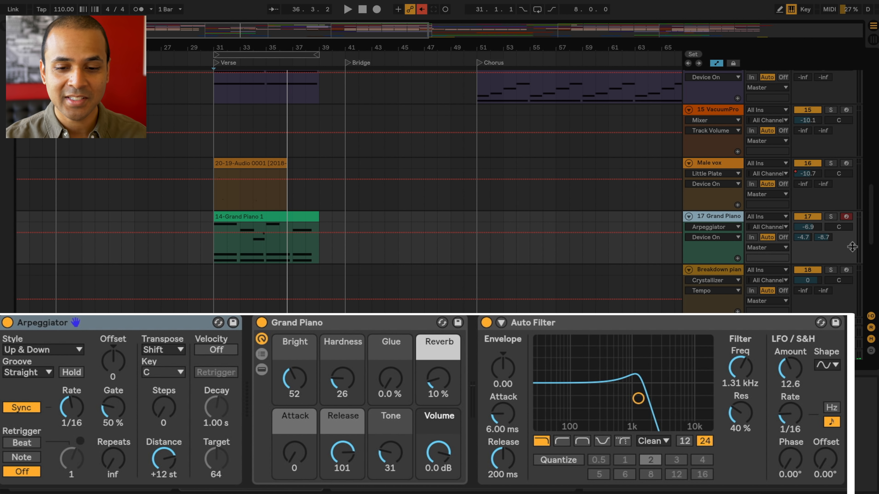
click(830, 217)
click(217, 63)
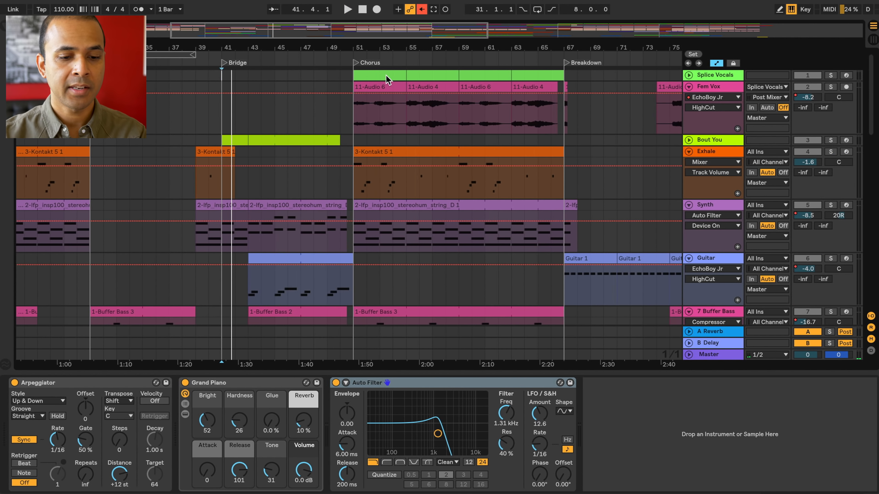
Unfold the Bout You track at the Bridge, solo it, and play its part.
scroll(387, 80, right, 3)
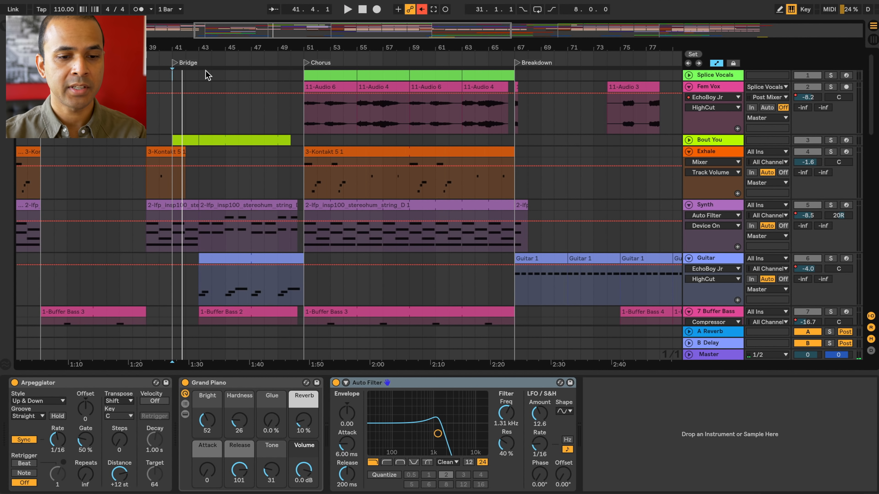
scroll(192, 116, right, 1)
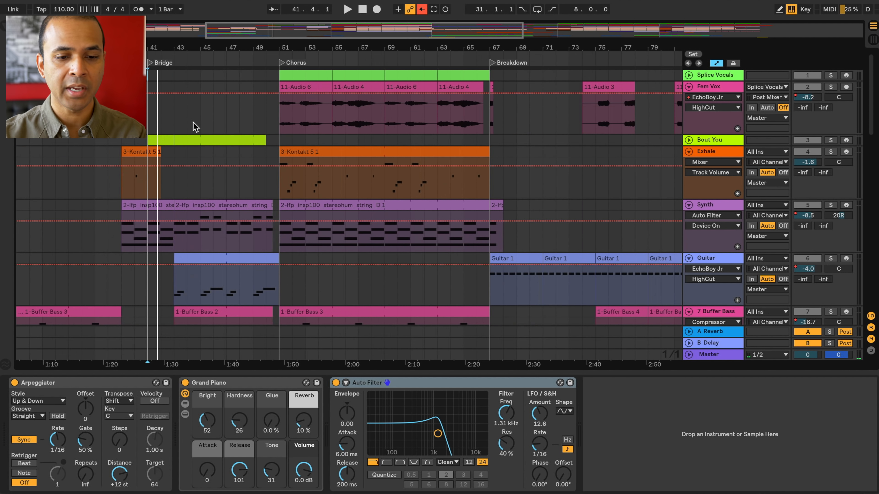
scroll(195, 125, left, 3)
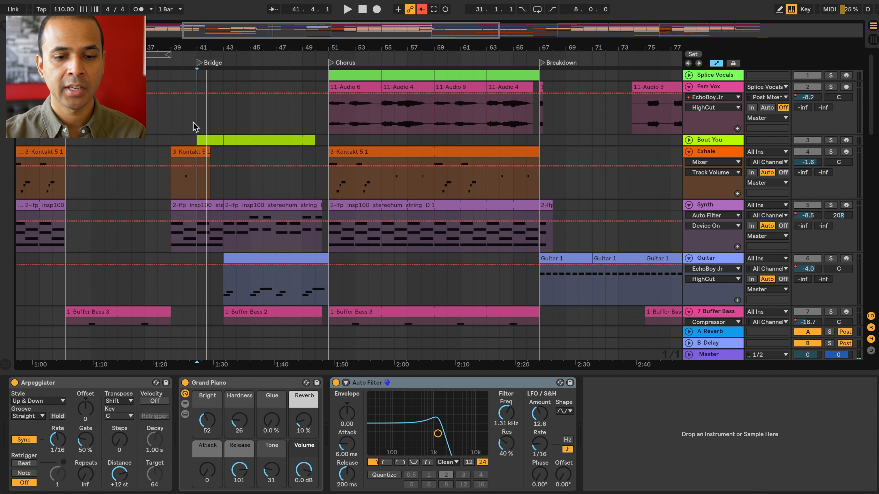
click(688, 140)
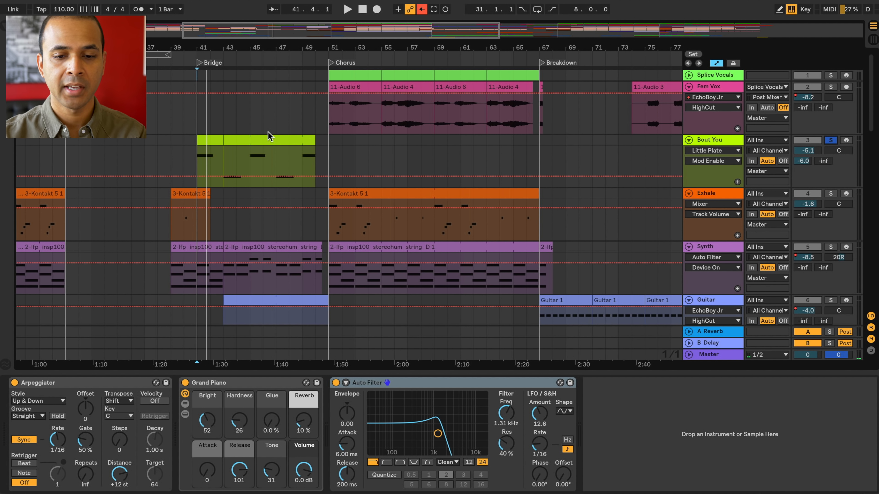
click(831, 140)
key(space)
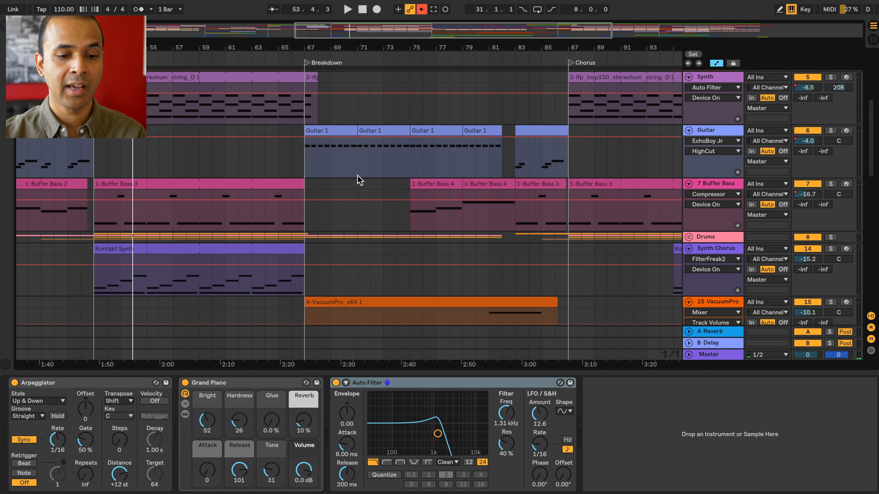
Audition the soloed Breakdown piano, examine its first clip's notes in an enlarged editor, and shrink the editor again.
scroll(360, 180, down, 10)
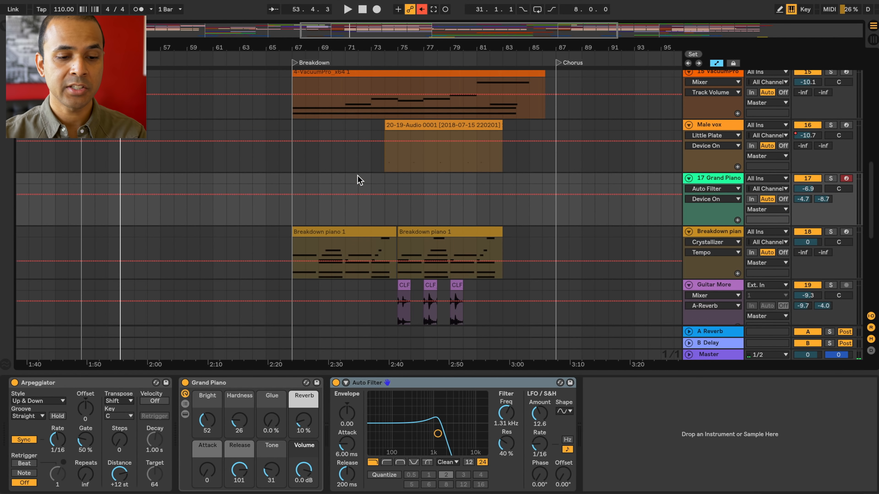
scroll(360, 180, up, 3)
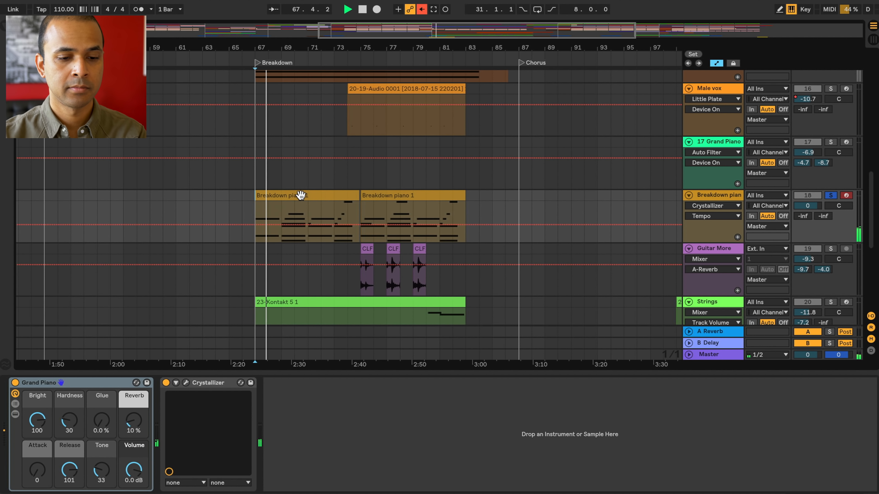
click(300, 195)
drag(277, 372, 325, 105)
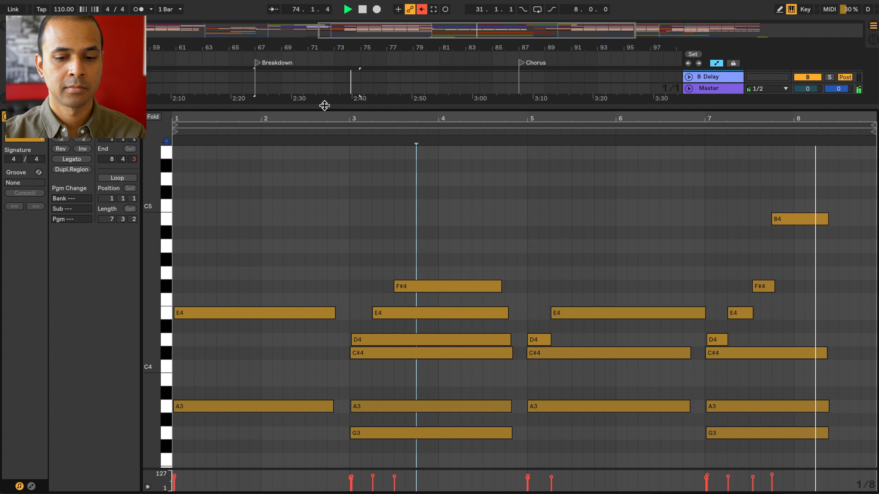
key(space)
drag(324, 105, 324, 376)
Inspect the Strings track's Kontakt 5 instrument, Intimate Strings LITE Legato, and close its editor.
click(709, 256)
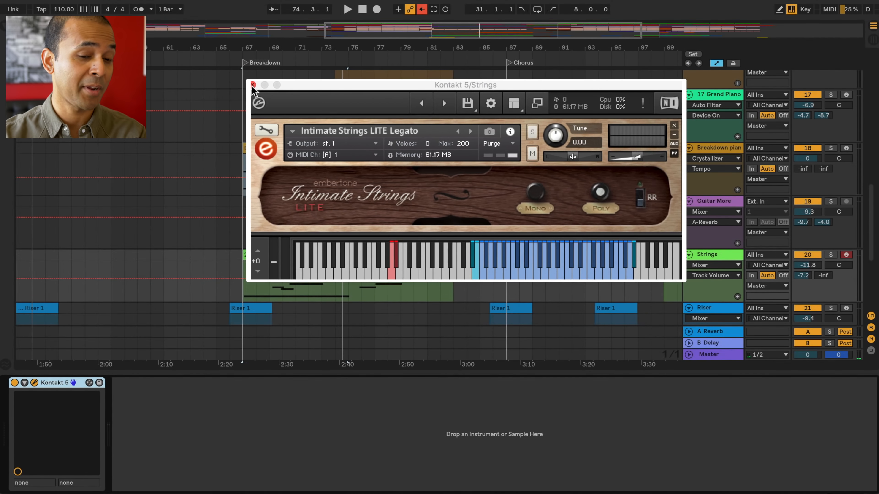
click(266, 92)
scroll(530, 217, down, 3)
Show the VacuumPro track's device chain and open its synth editor.
scroll(540, 225, up, 10)
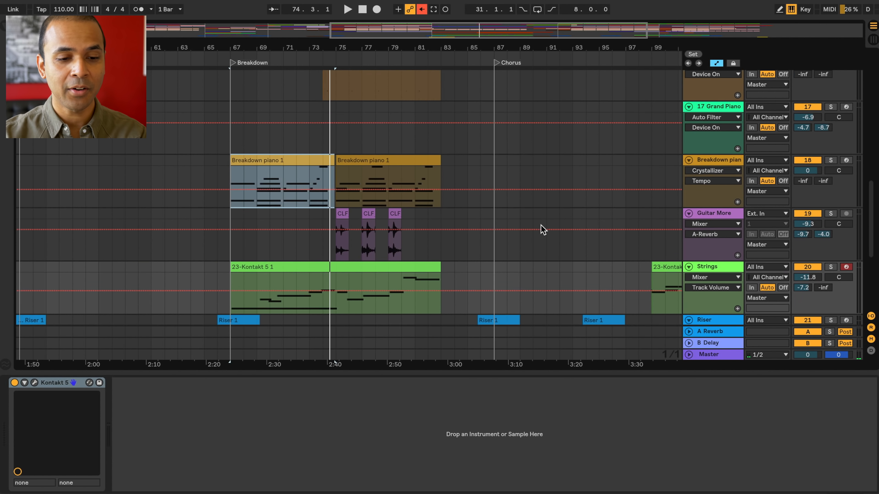
click(721, 183)
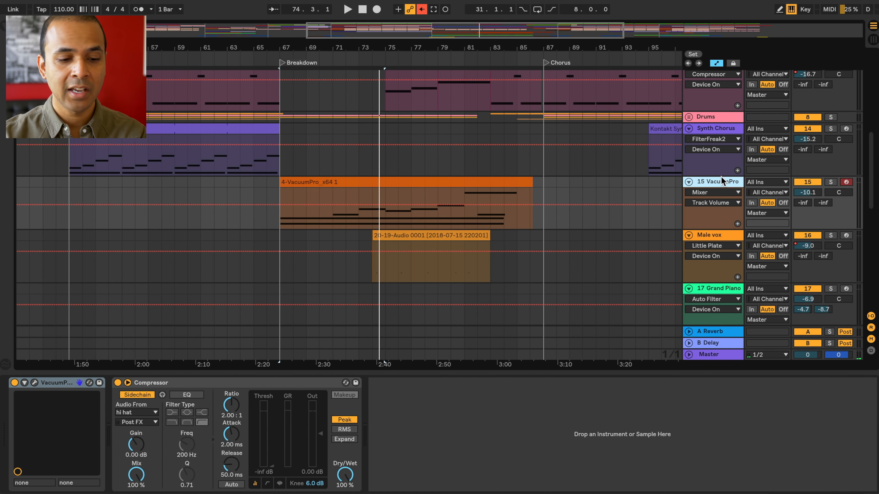
click(35, 382)
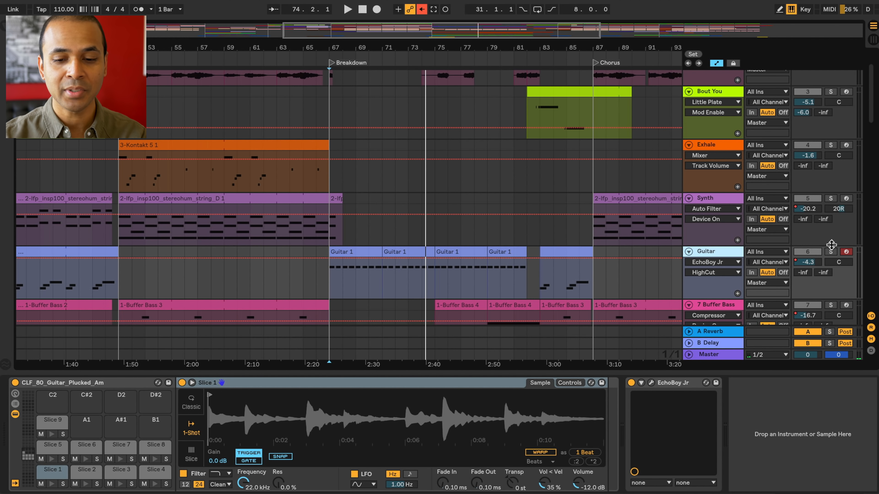
Play the Breakdown from bar 67 and briefly solo the Guitar track to hear it alone.
scroll(830, 245, down, 8)
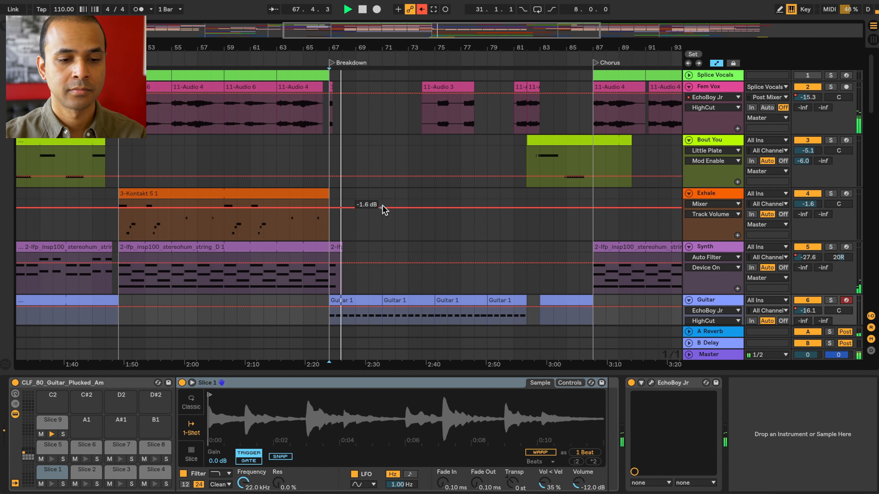
scroll(384, 209, down, 5)
scroll(383, 209, right, 3)
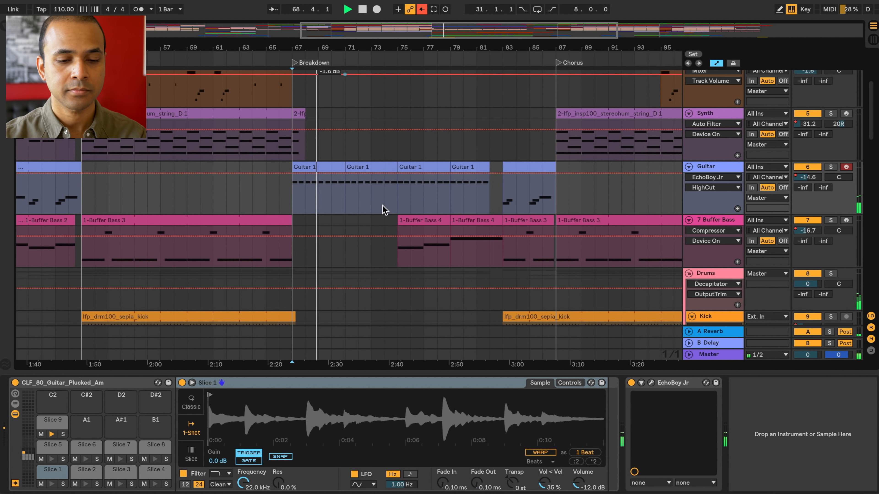
scroll(384, 210, right, 2)
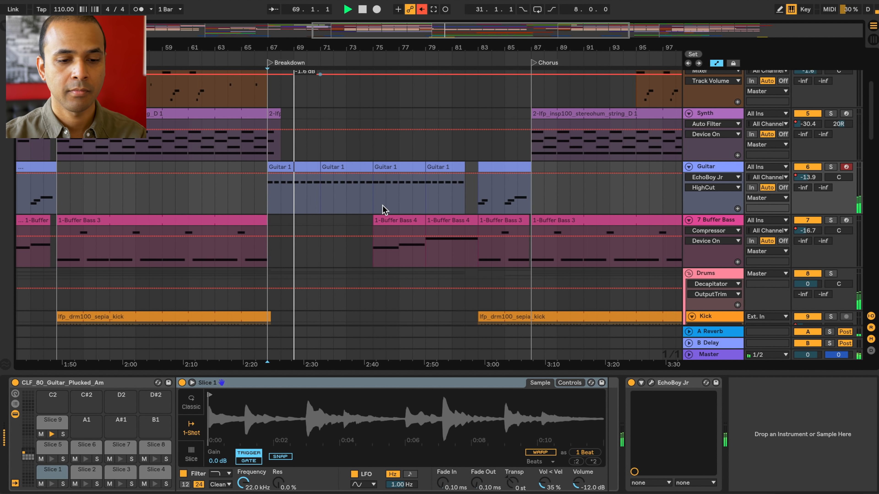
click(831, 168)
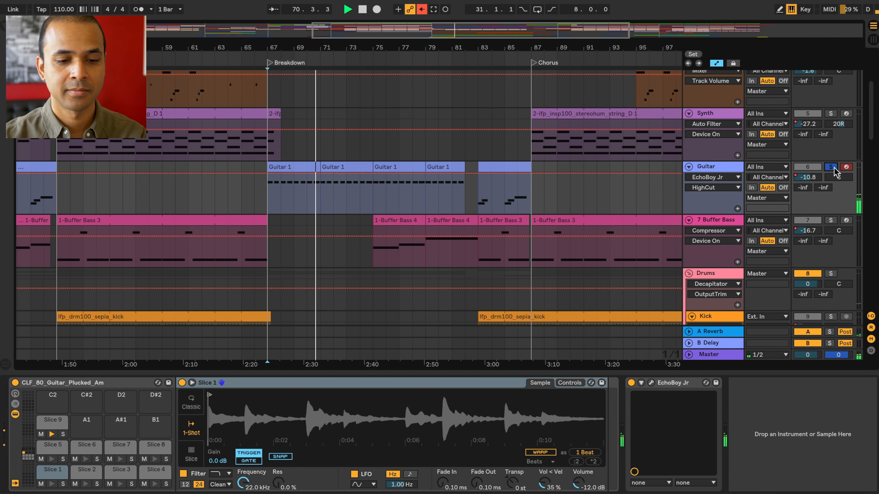
click(833, 168)
Audition the hi hat and Perc tracks in solo, one after the other, while the Breakdown plays.
scroll(835, 172, down, 5)
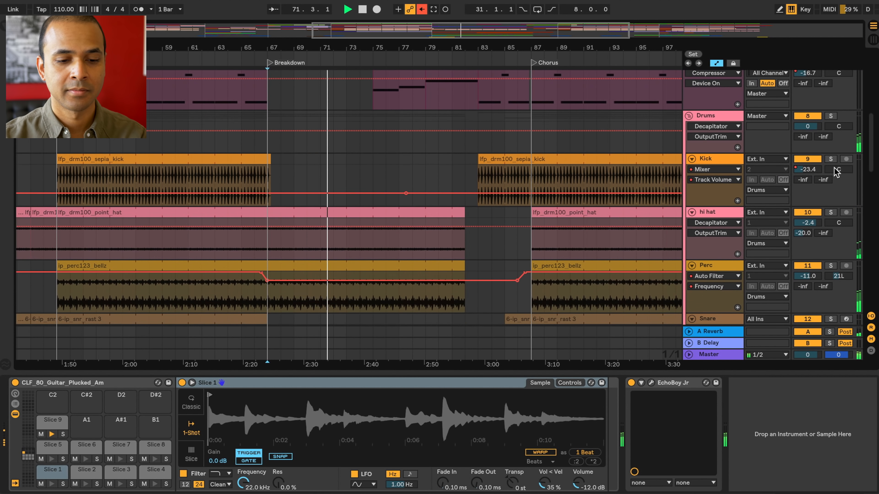
click(832, 189)
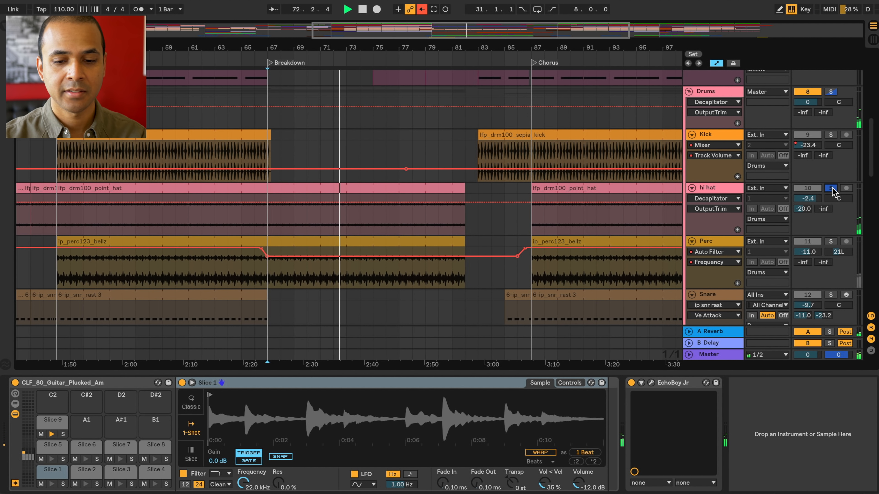
click(830, 241)
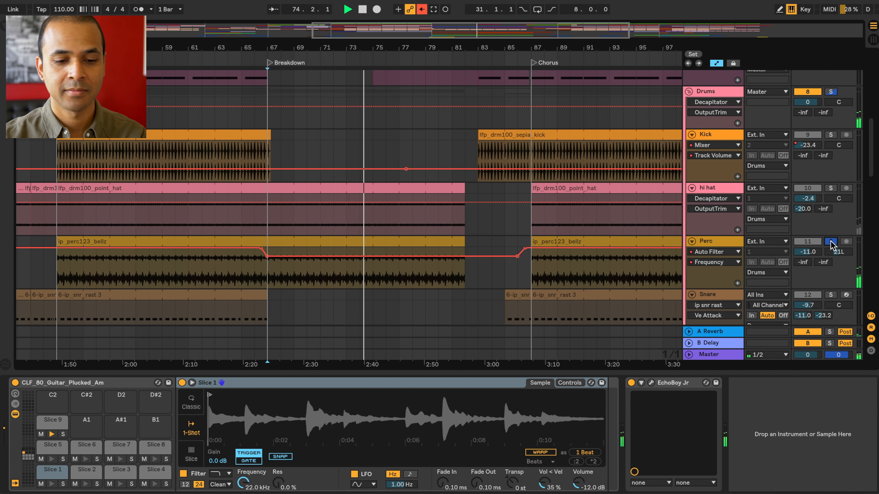
Solo the Male vox, Breakdown piano, Guitar More and Strings tracks in turn during Breakdown playback.
scroll(831, 243, down, 8)
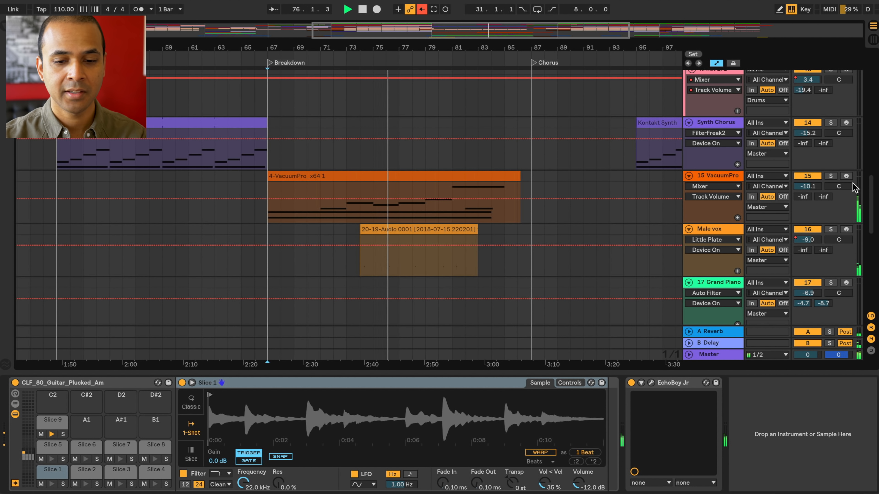
click(830, 230)
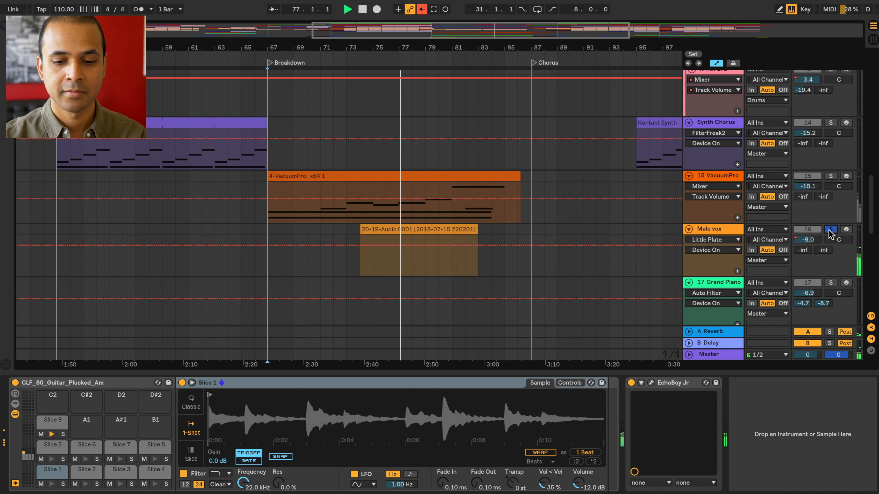
click(830, 230)
scroll(830, 232, down, 4)
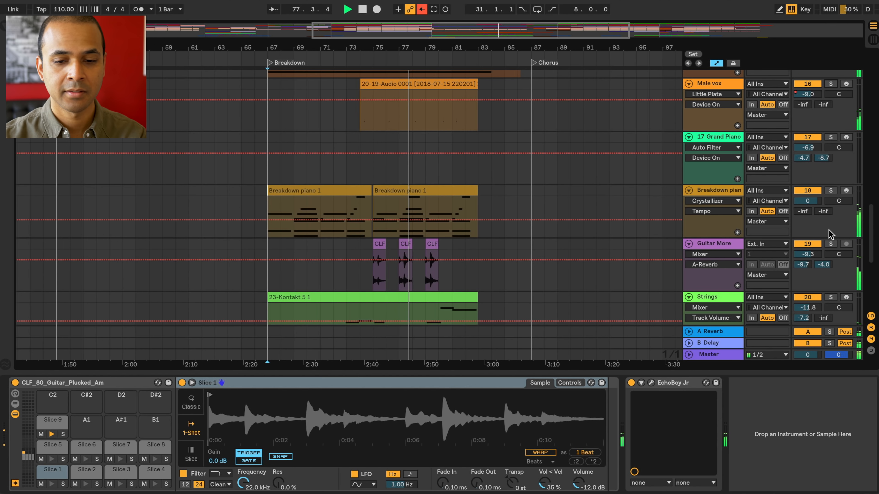
click(830, 190)
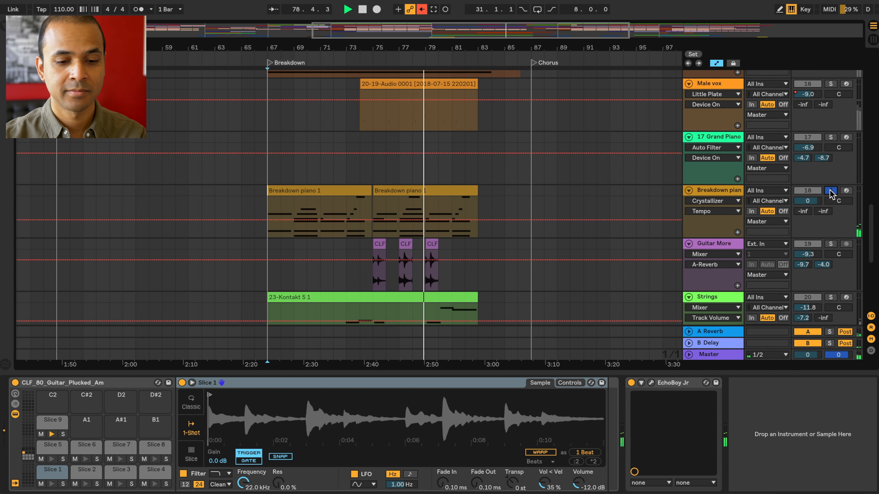
click(831, 244)
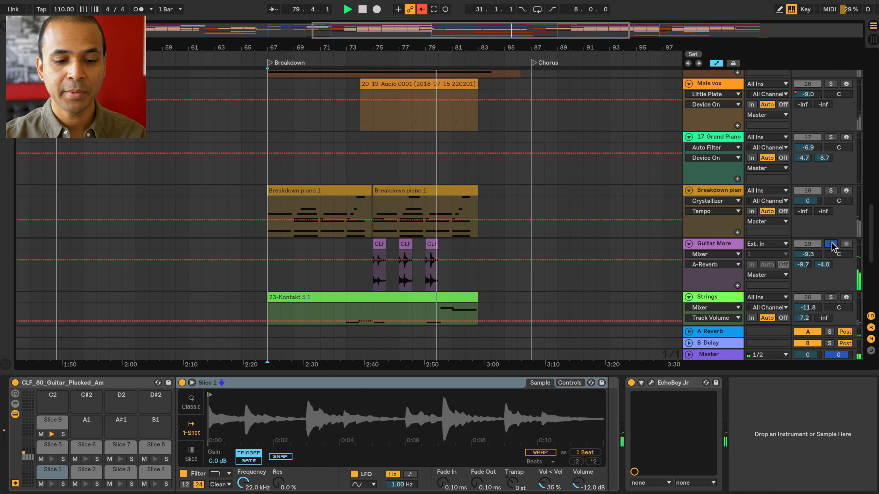
scroll(832, 207, down, 3)
click(831, 200)
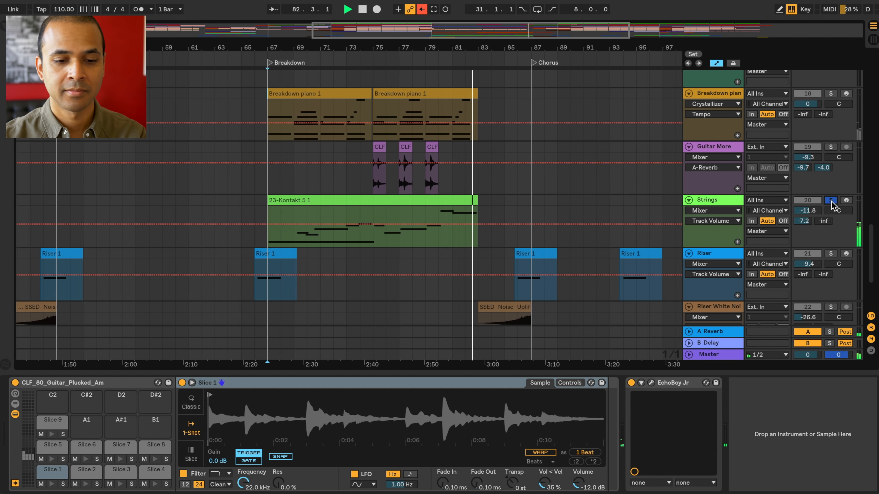
Look through all tracks of the Chorus from bar 87 and Chorus x 2 while the full mix plays.
scroll(832, 206, up, 10)
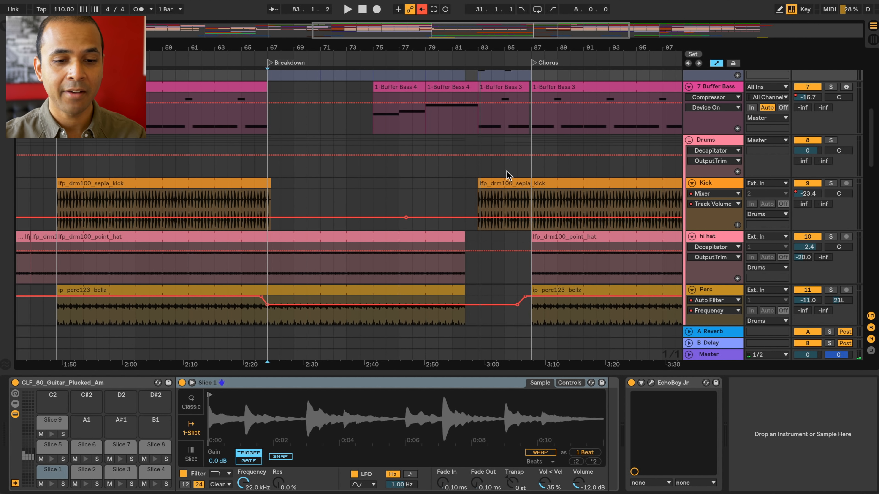
scroll(490, 250, up, 5)
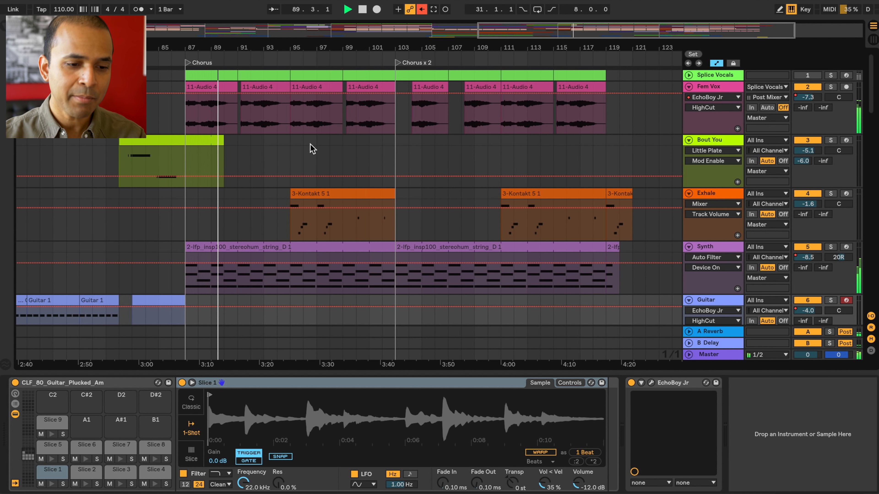
scroll(357, 221, down, 8)
scroll(357, 222, up, 8)
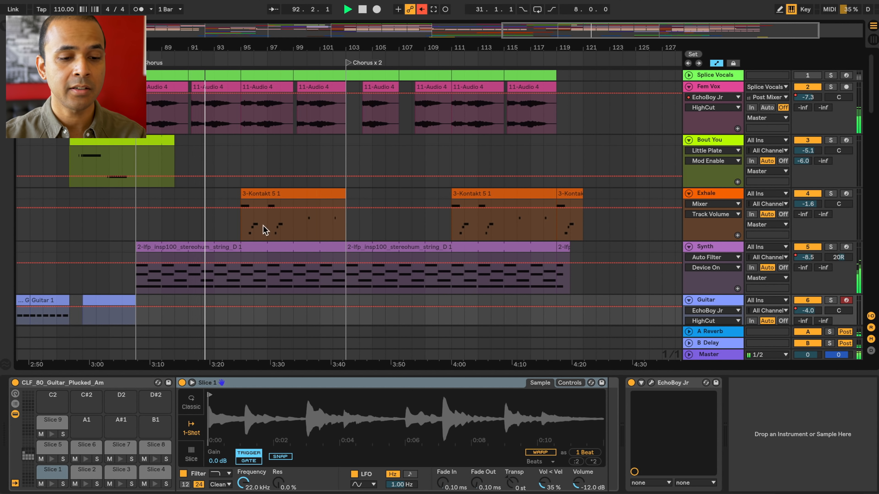
scroll(291, 229, down, 10)
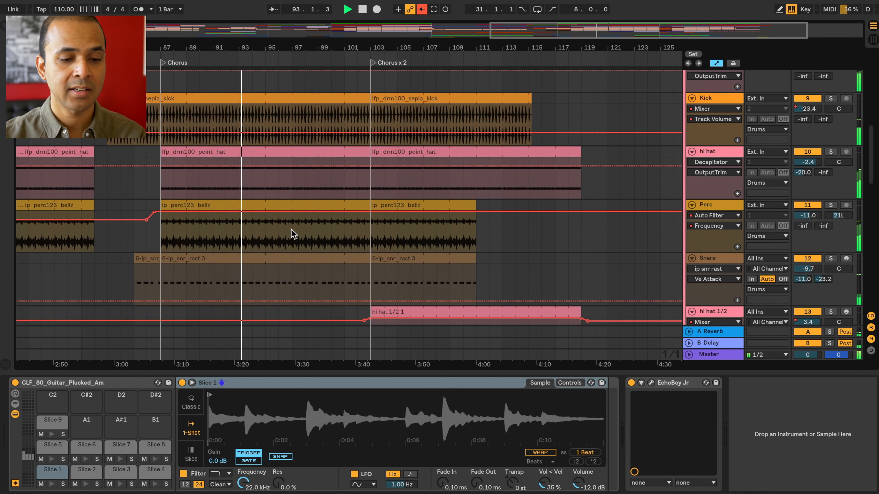
scroll(291, 229, down, 10)
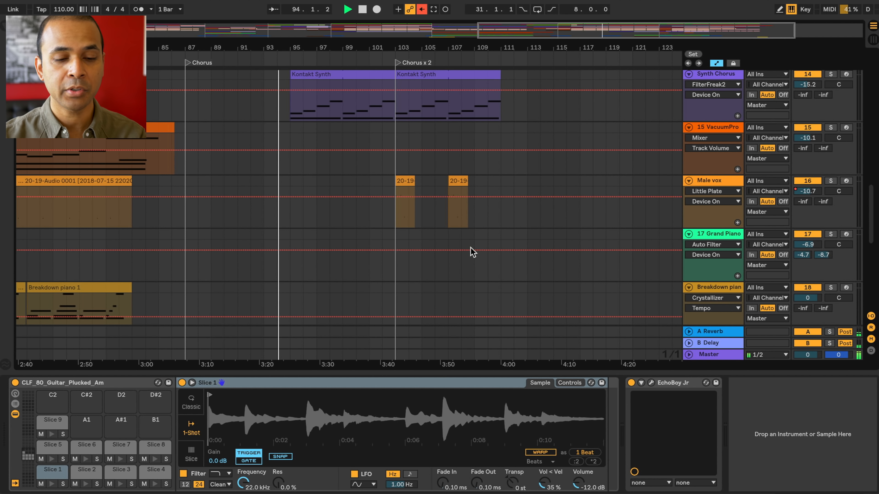
scroll(454, 221, up, 1)
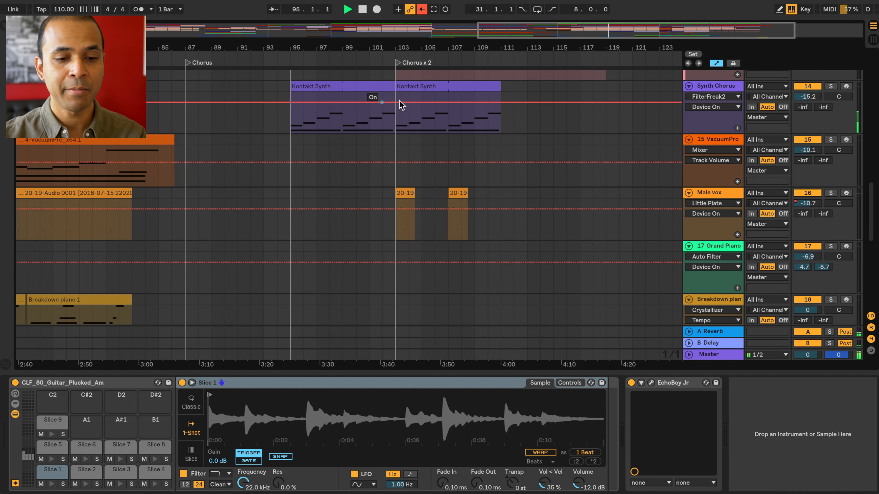
Open the Synth Chorus track's Kontakt 5 instrument to view its patch and controls, and close it again.
click(730, 87)
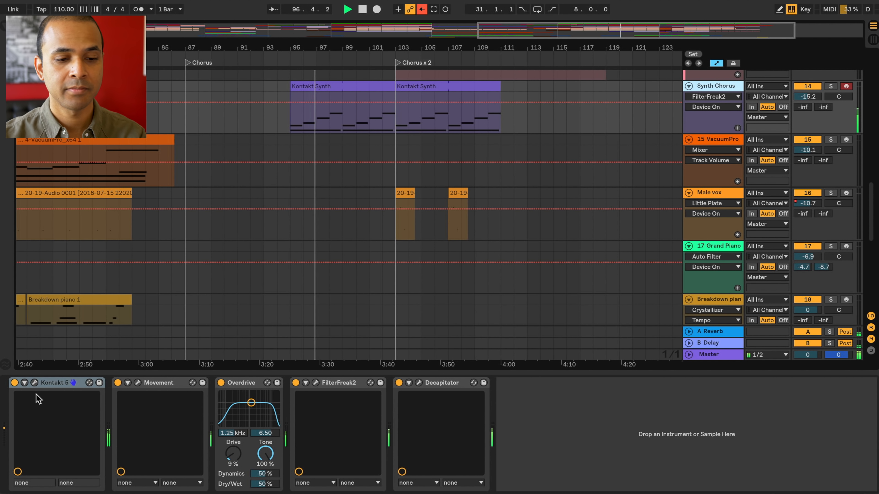
click(35, 383)
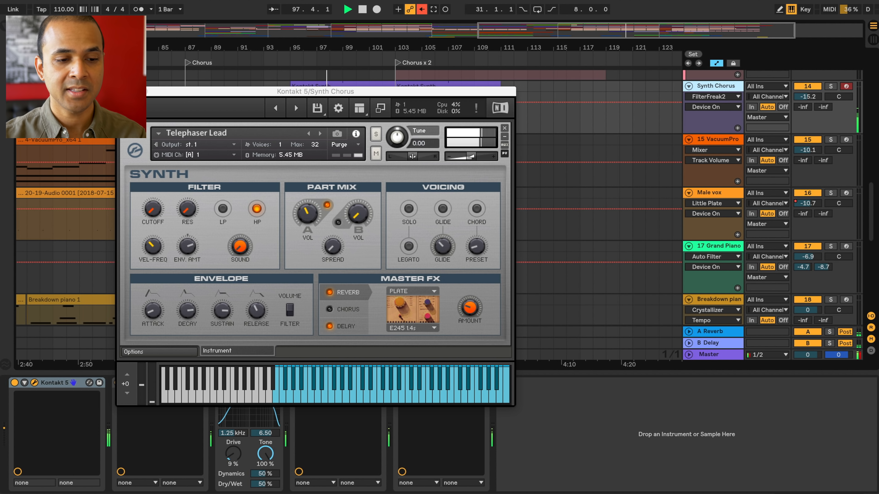
click(123, 91)
Look through the tracks around Chorus x 2 while the full mix plays, including hi hat 1/2 and Male vox, and stop playback.
scroll(342, 200, up, 4)
scroll(343, 201, right, 3)
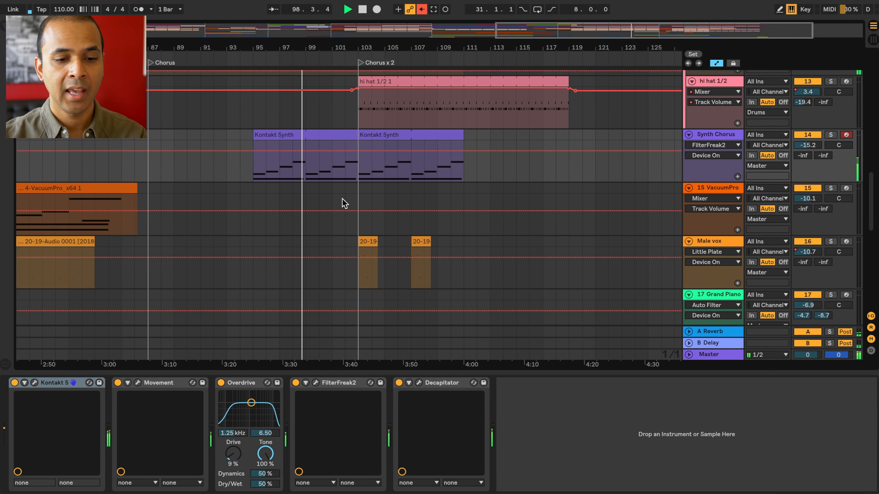
scroll(343, 202, up, 4)
scroll(342, 202, right, 3)
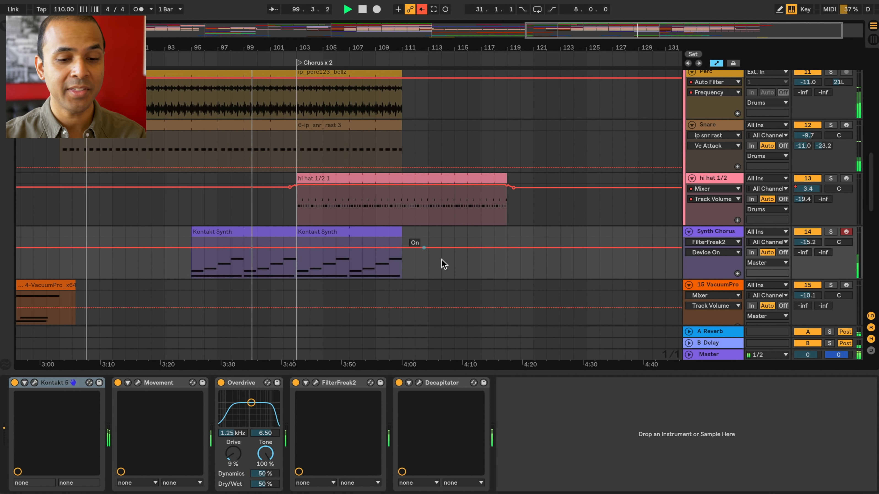
scroll(444, 273, up, 2)
scroll(445, 273, right, 1)
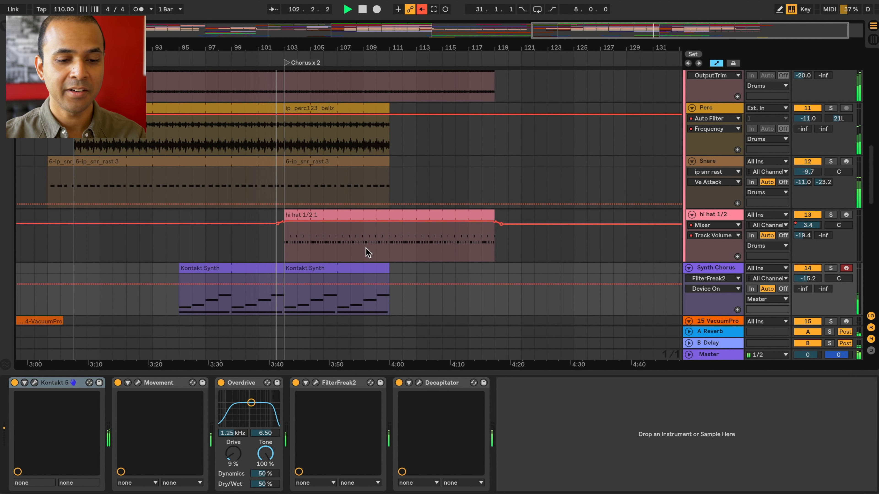
scroll(366, 251, down, 6)
scroll(367, 253, down, 2)
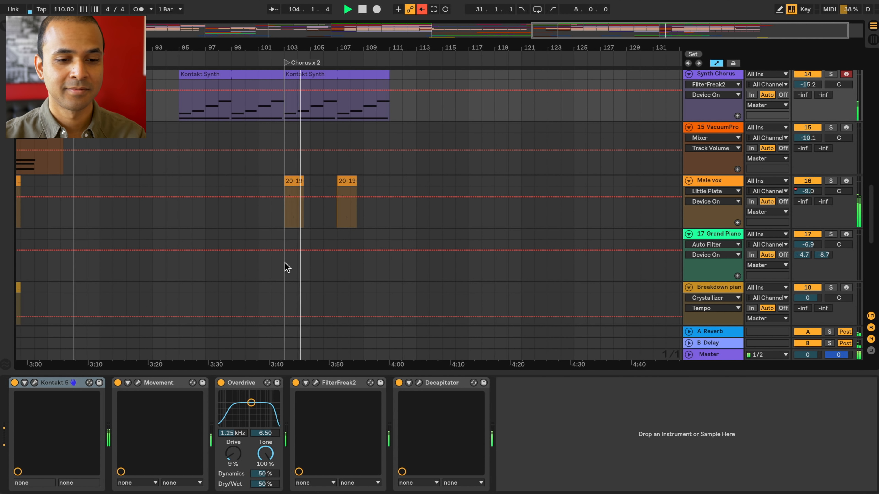
scroll(286, 268, up, 20)
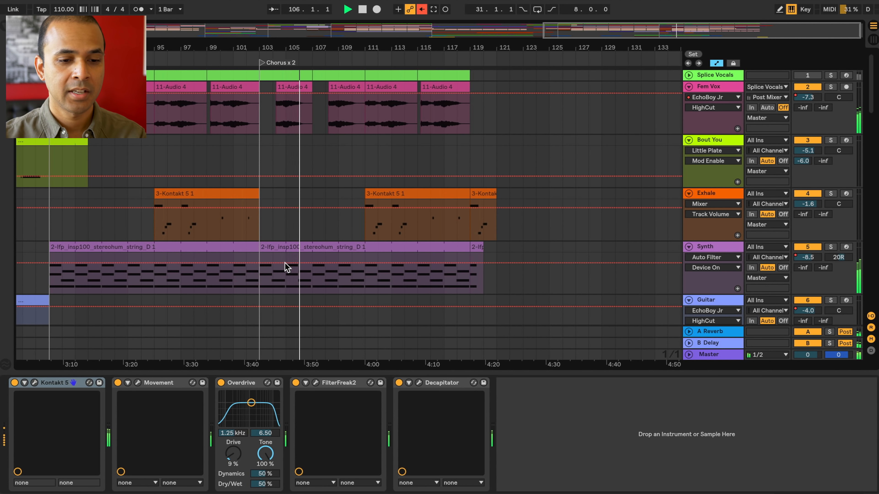
key(space)
Play from the Chorus x 2 marker and follow the tracks from Fem Vox down to Male vox through the song's ending.
mouse_move(285, 262)
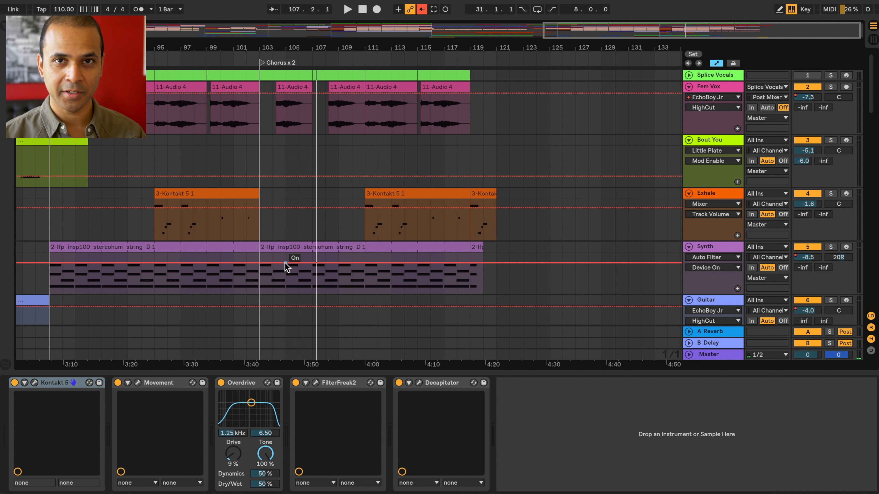
click(262, 62)
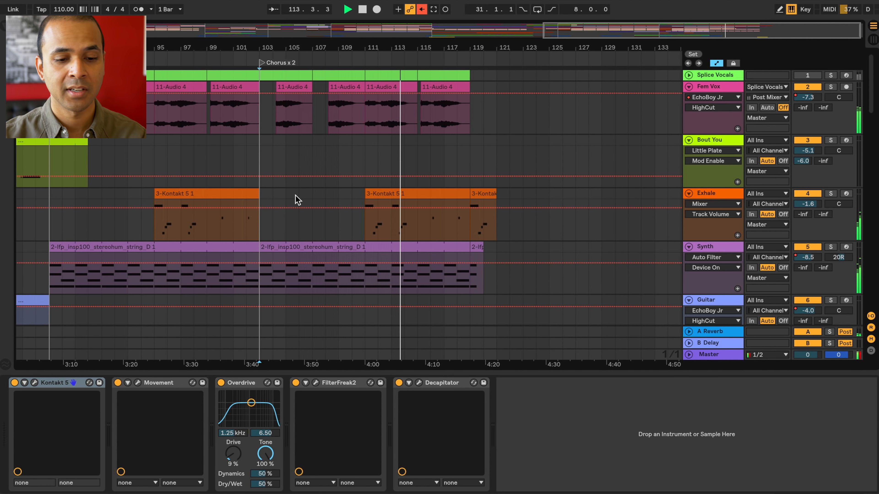
scroll(295, 196, down, 5)
scroll(295, 196, down, 2)
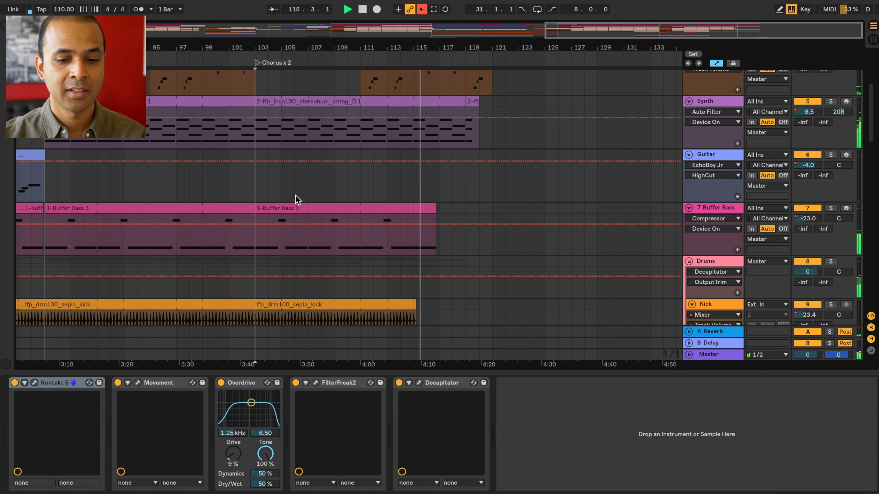
scroll(295, 199, down, 6)
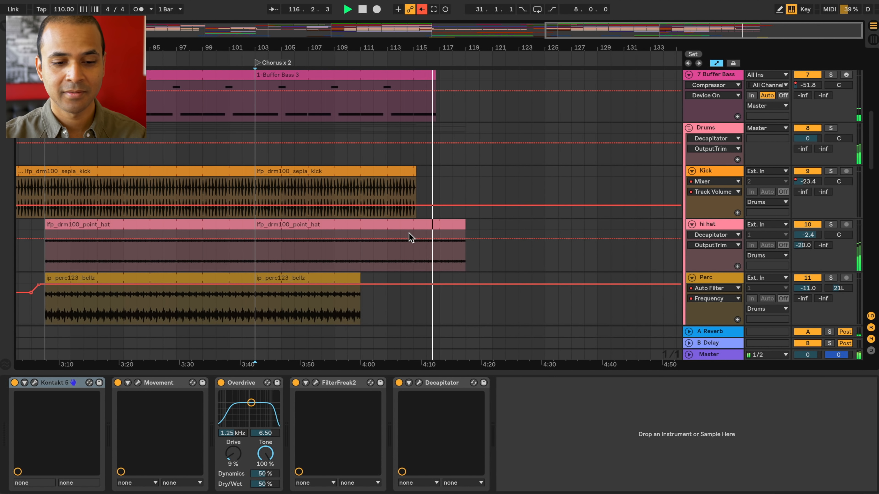
scroll(410, 237, down, 4)
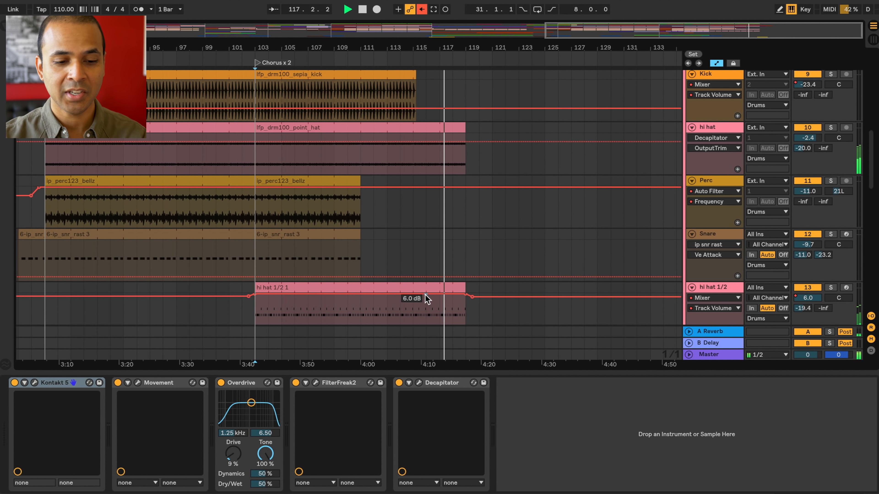
scroll(415, 299, down, 6)
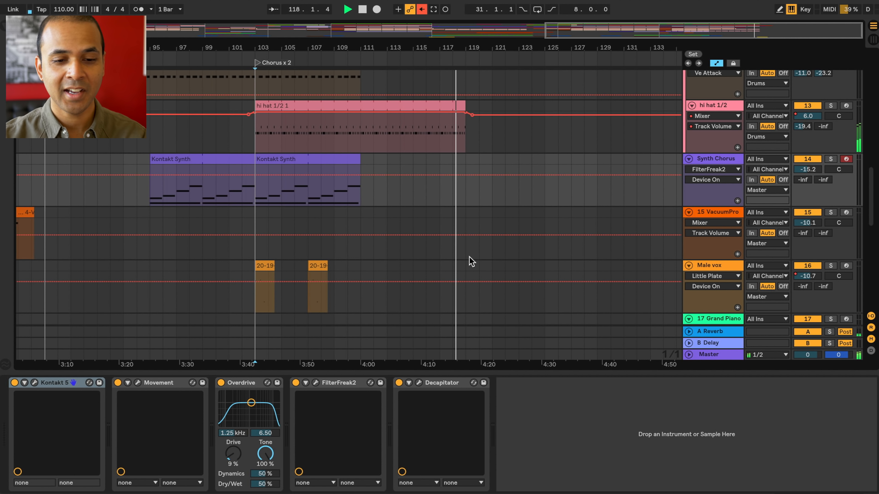
scroll(468, 258, up, 20)
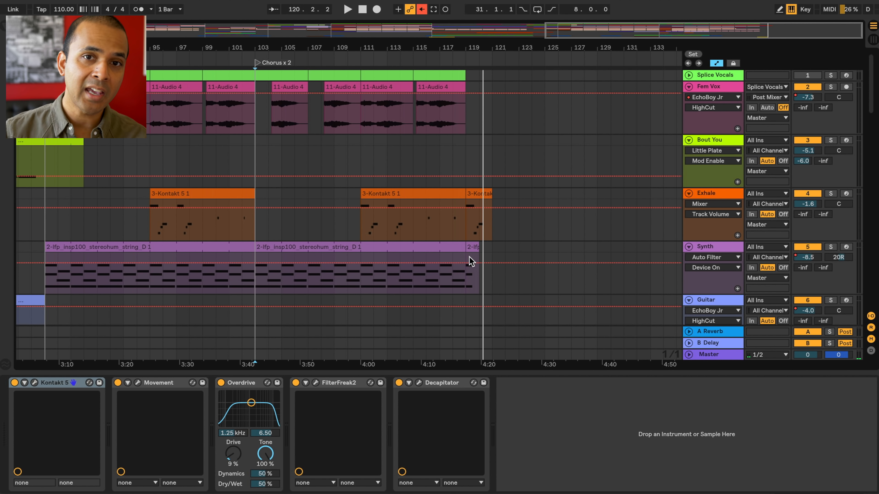
Solo the Riser White Noise track and play its noise uplifter leading into the Chorus at bar 51, then stop playback.
scroll(469, 257, down, 15)
scroll(470, 256, left, 10)
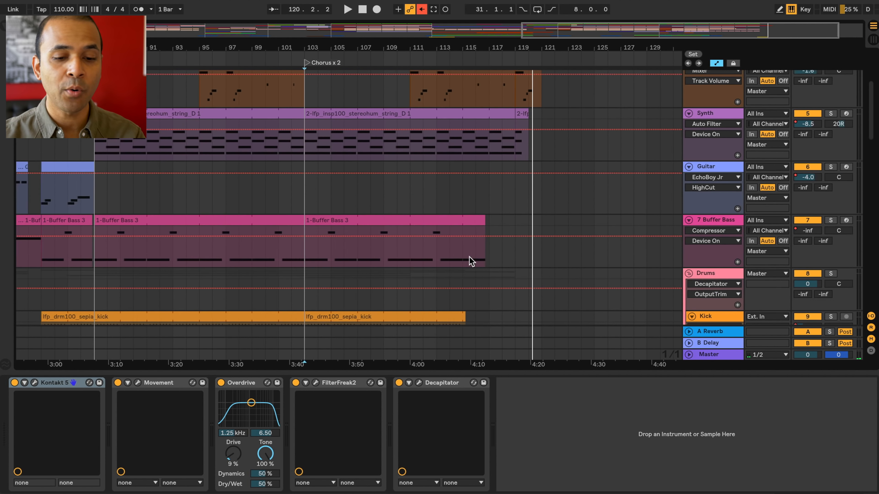
scroll(471, 259, left, 5)
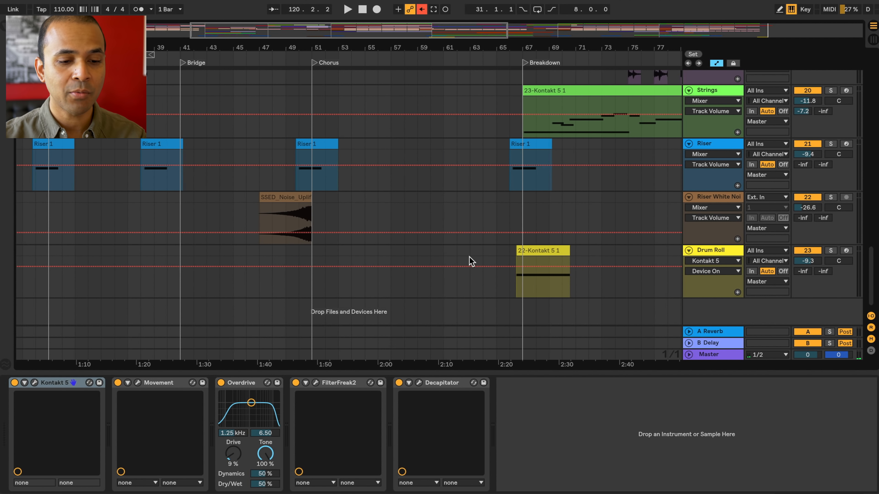
click(242, 242)
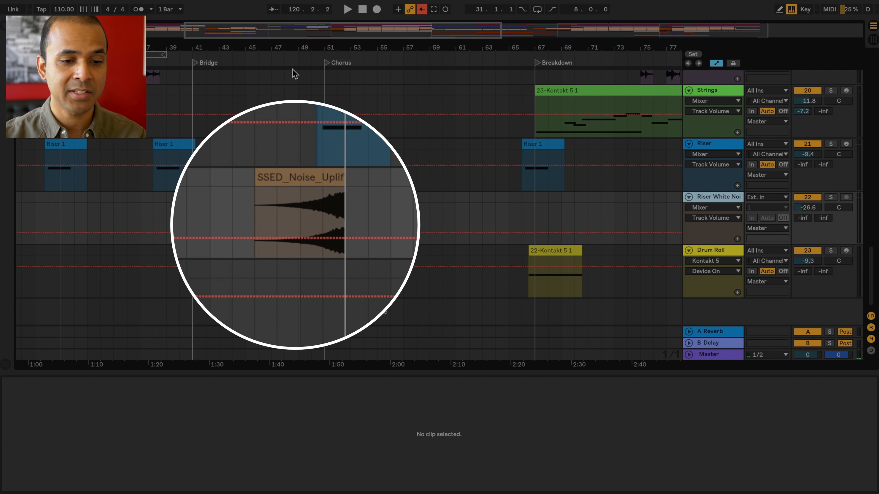
click(831, 198)
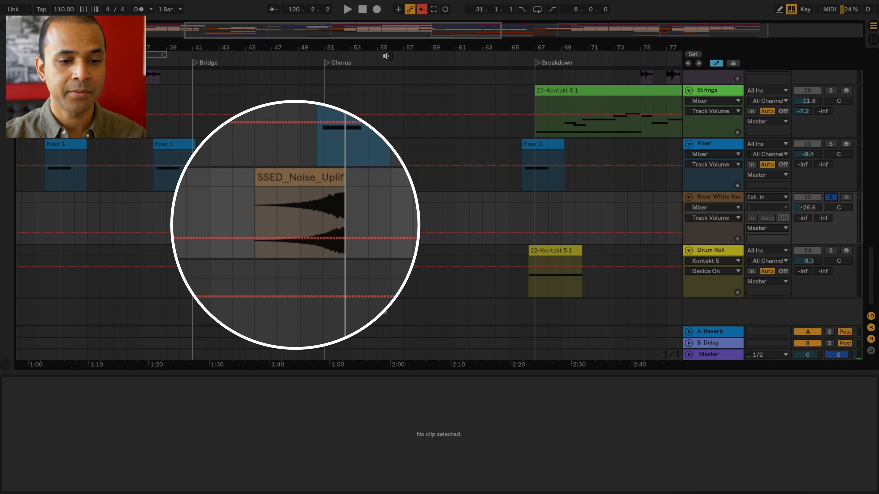
click(294, 58)
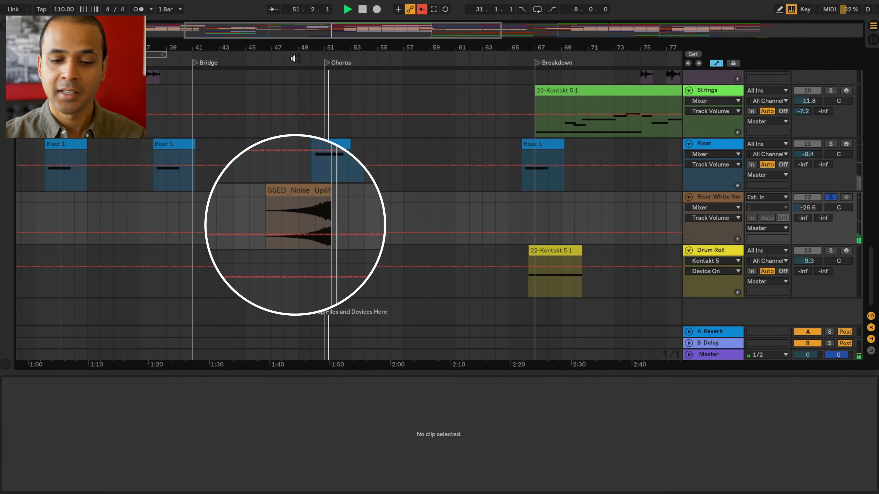
key(space)
Select the Drum Roll track and play its clip from just before the Breakdown marker.
scroll(408, 180, right, 10)
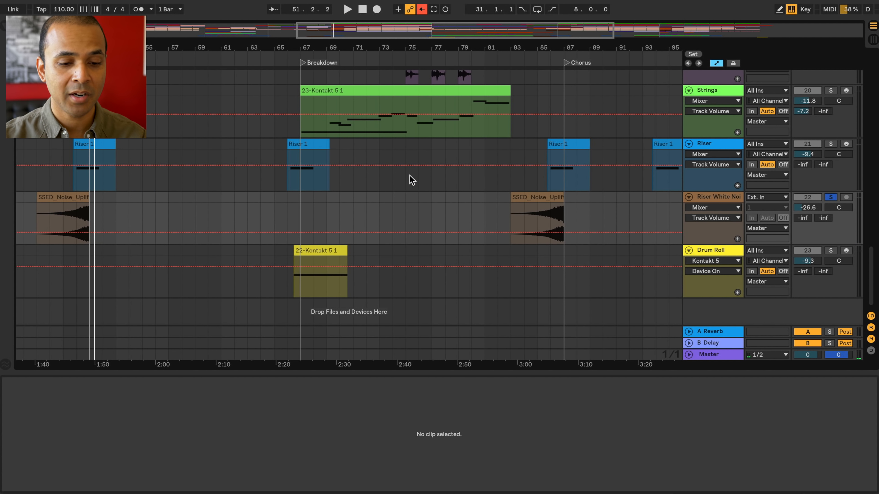
click(717, 254)
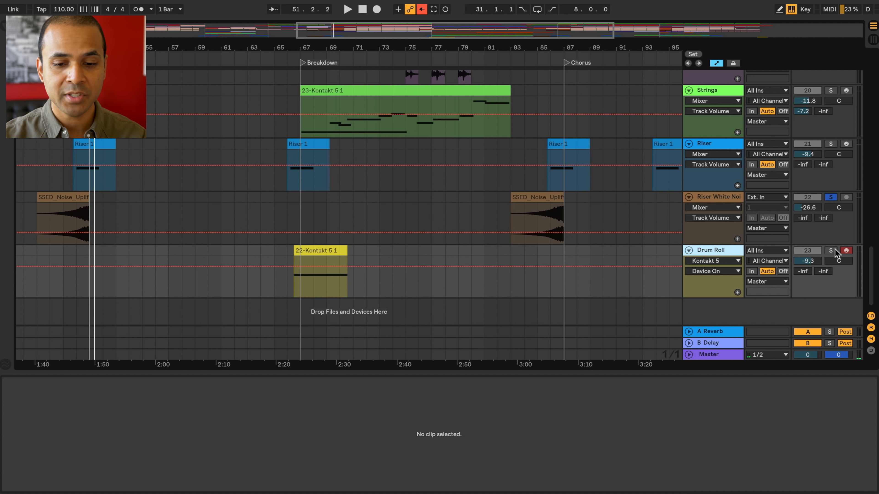
click(293, 59)
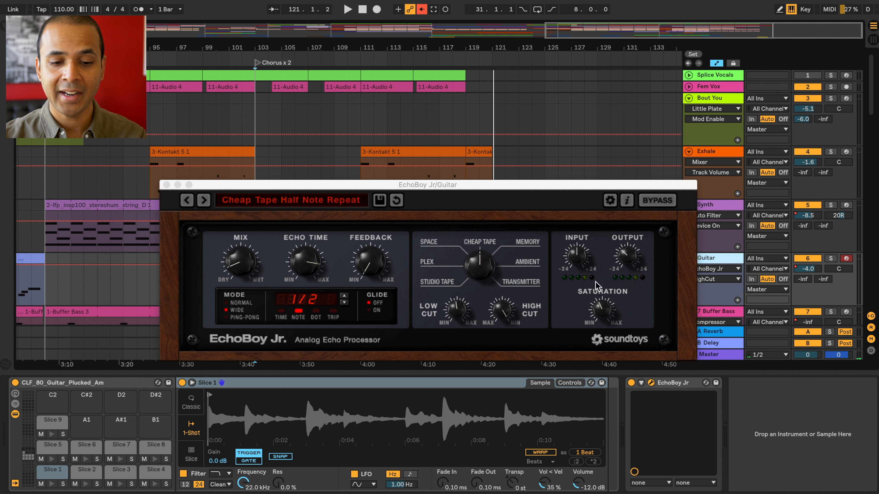
Close the Guitar track's EchoBoy Jr window and open Little Radiator on the Master track to view its settings.
click(166, 184)
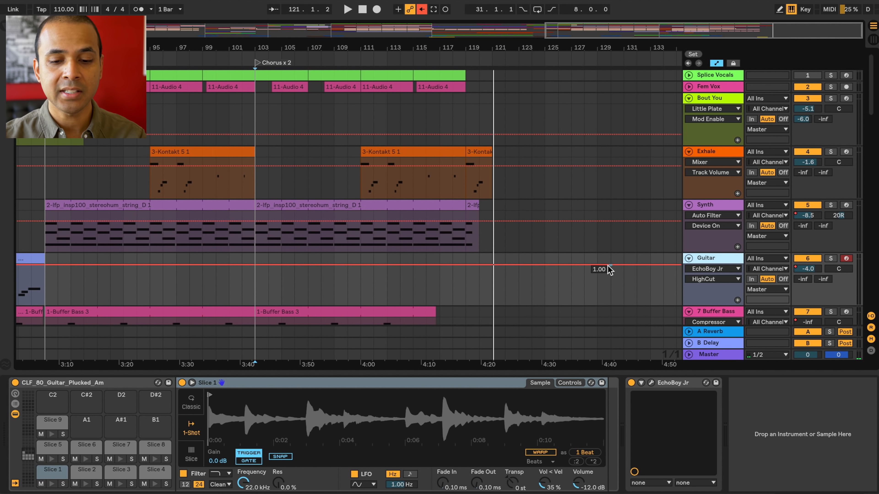
scroll(608, 269, down, 5)
click(701, 207)
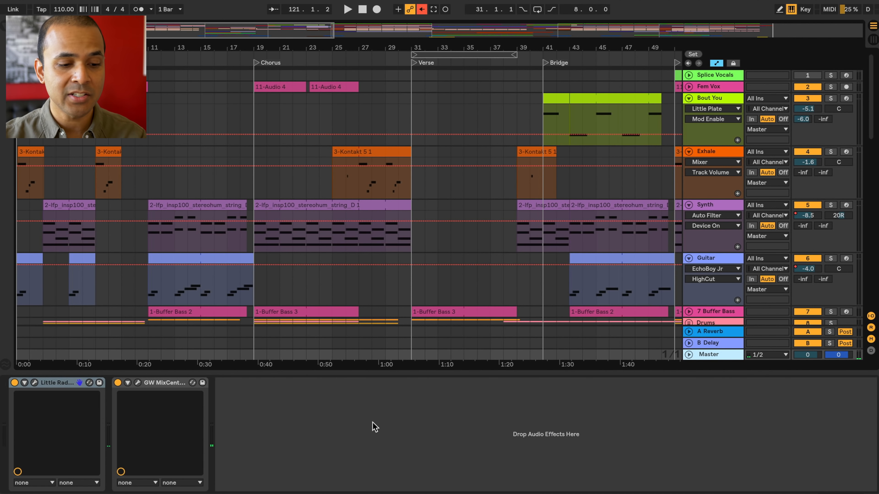
click(49, 383)
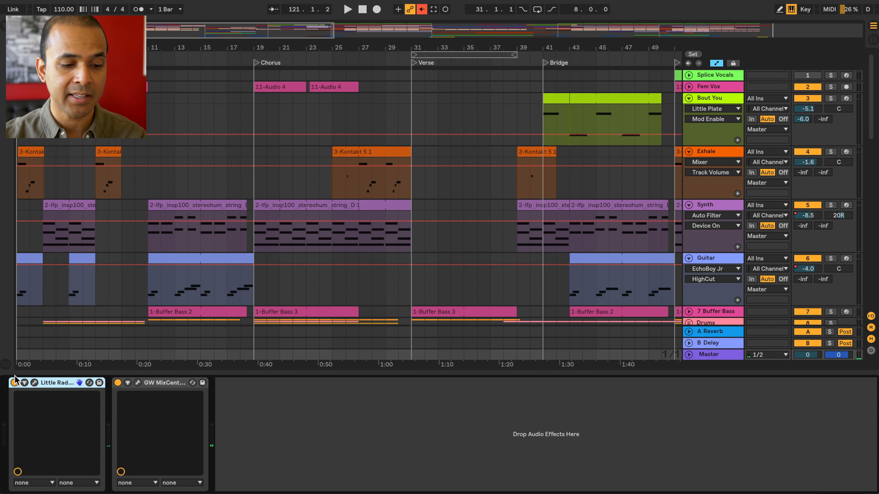
click(35, 382)
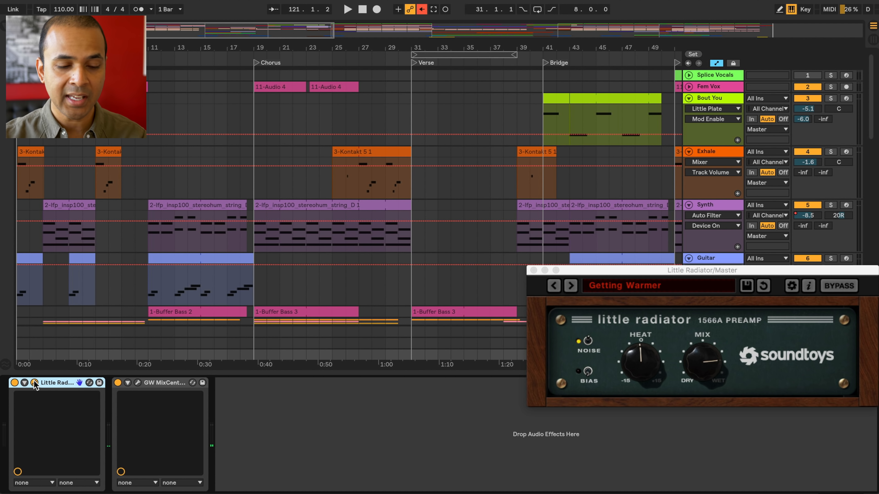
drag(627, 271, 456, 269)
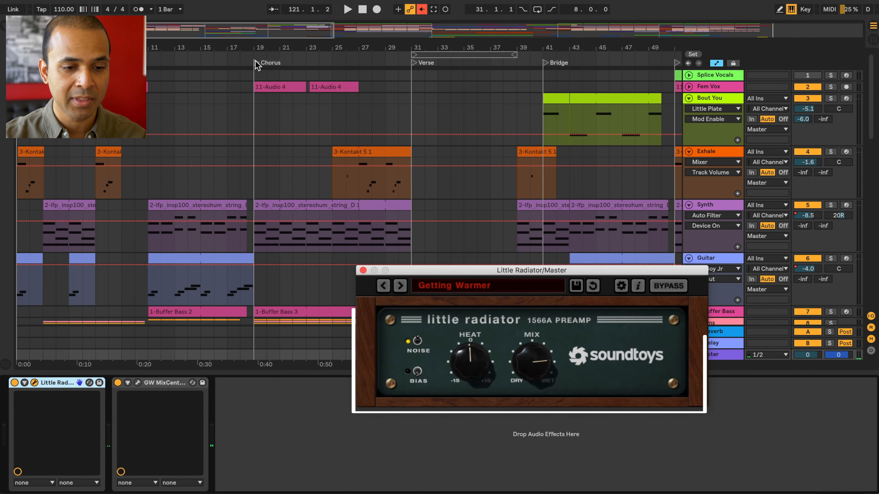
Open the Master track's GW MixCentric plug-in, move its window clear of the tracks to view its settings, and close it.
click(160, 383)
click(138, 383)
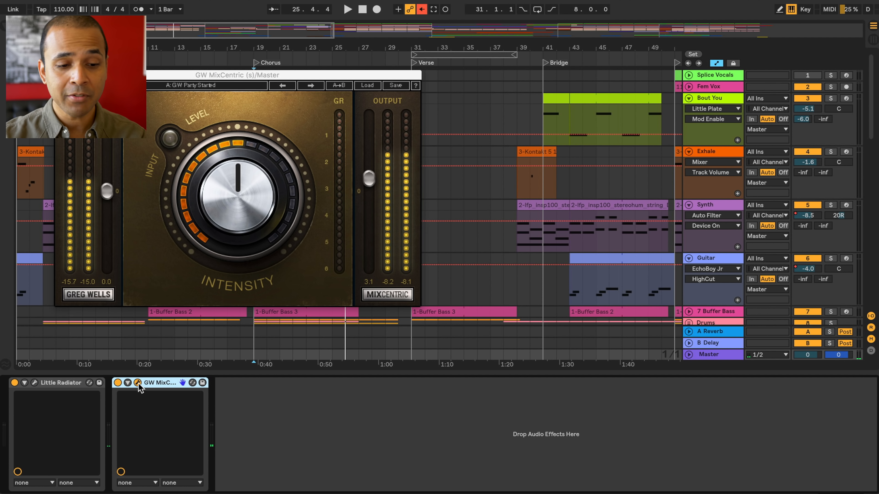
drag(181, 75, 450, 121)
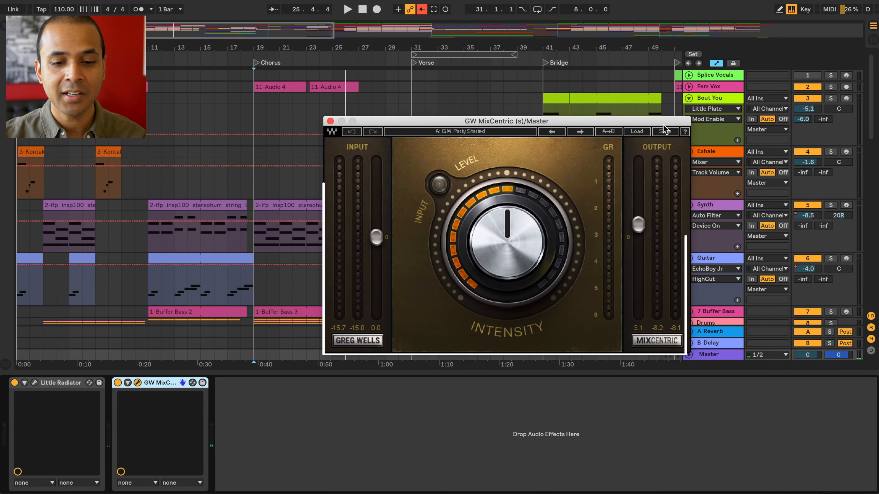
click(330, 122)
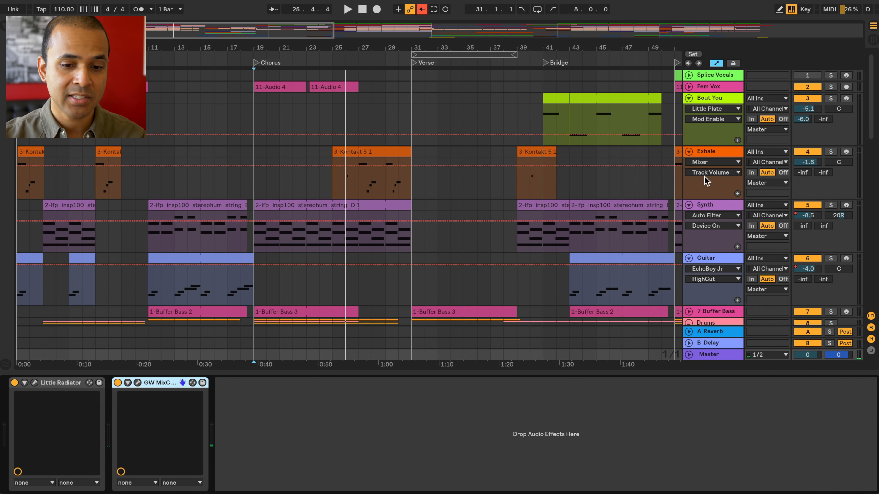
Examine the Synth track's effects, toggling FilterFreak2 to show its Device On automation, and look over the tracks below.
click(716, 150)
click(724, 205)
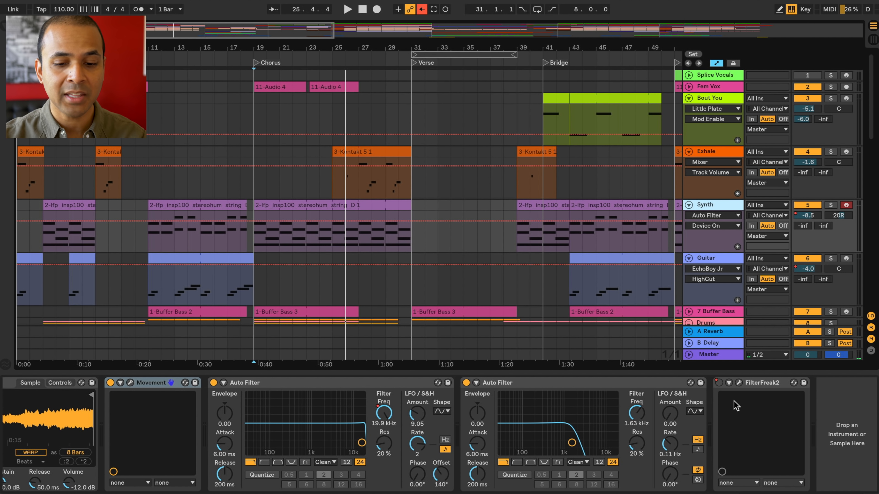
click(762, 382)
click(719, 383)
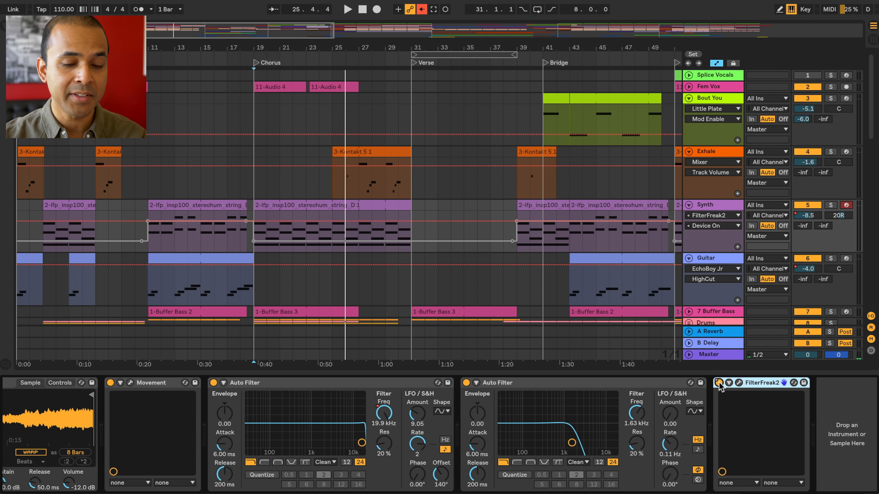
scroll(687, 261, down, 5)
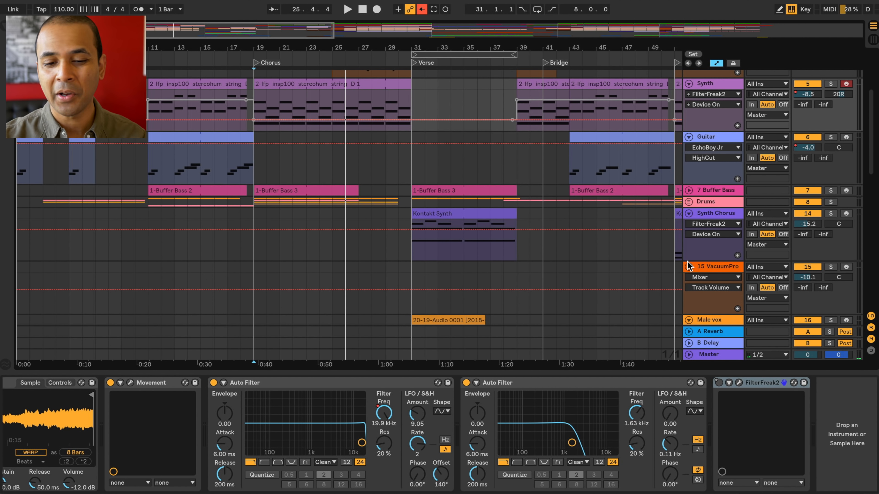
scroll(686, 261, down, 3)
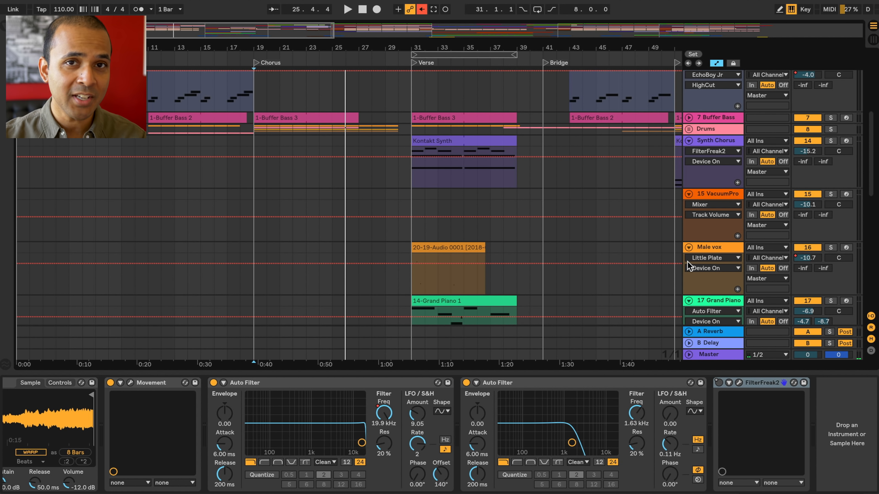